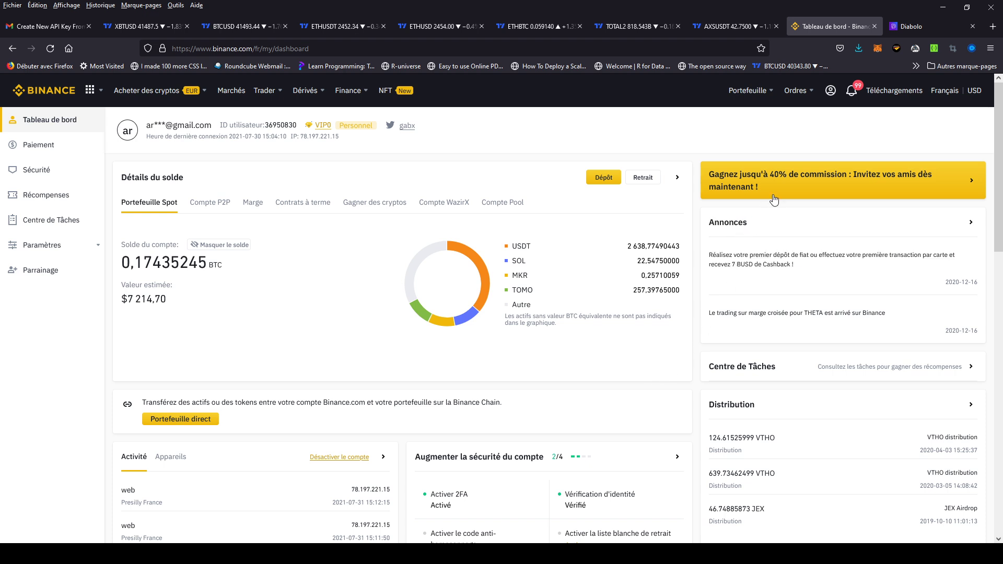
# Step: Open Binance's Gestion API page from the account menu
pyautogui.moveTo(830, 94)
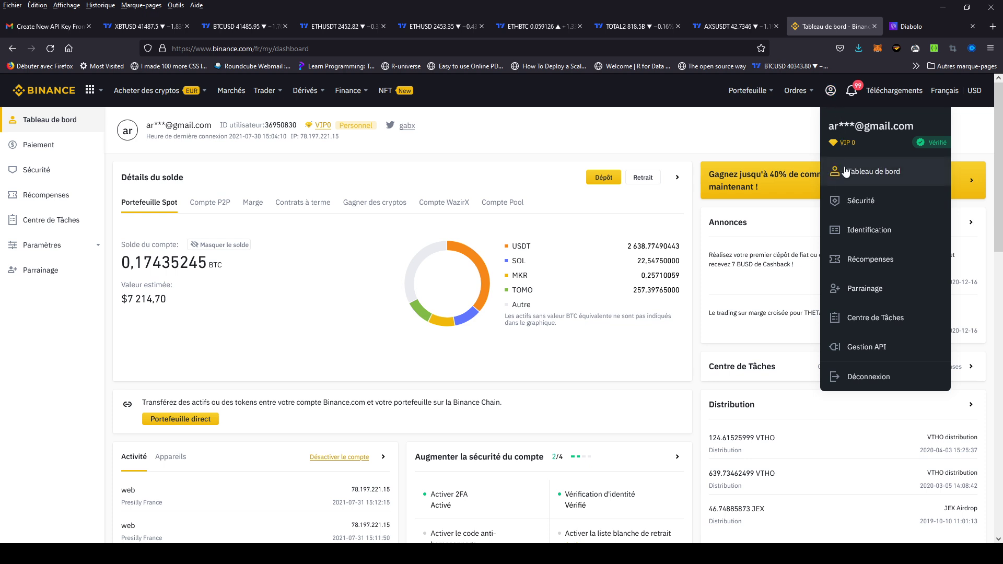
pyautogui.click(855, 349)
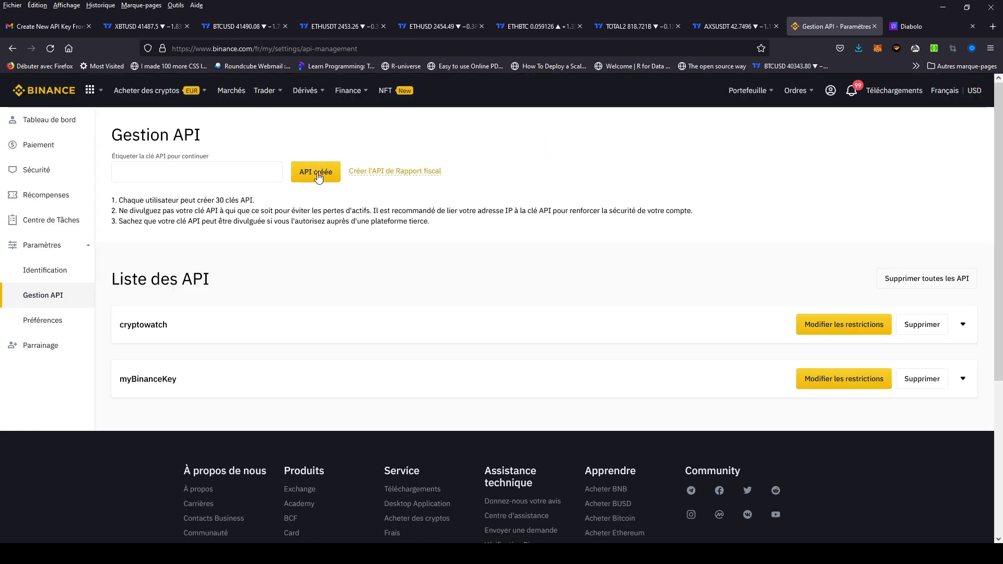
# Step: Create a new API key labelled 'ma_clef' and request the email verification code
pyautogui.click(166, 173)
pyautogui.write('ma_clef')
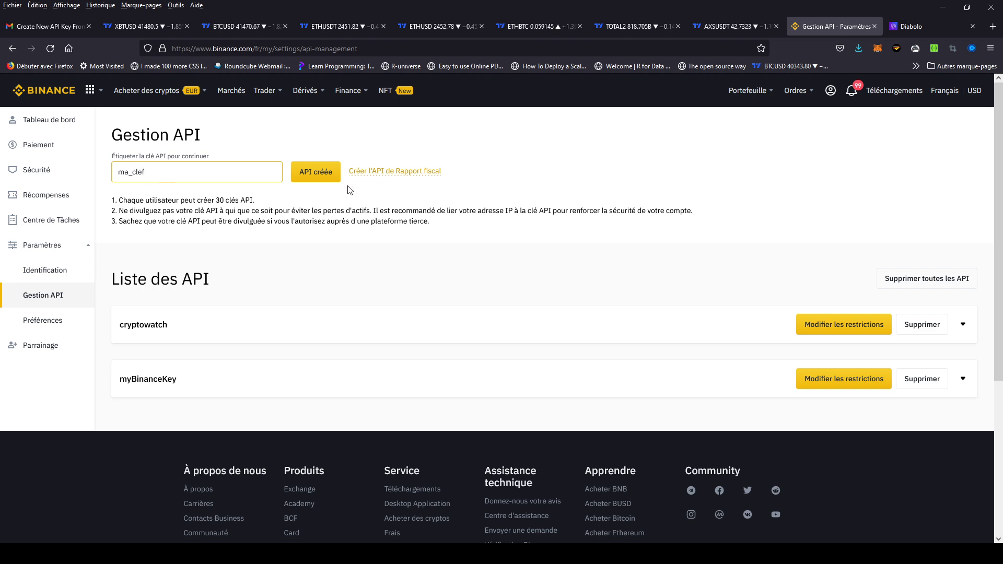
pyautogui.click(313, 168)
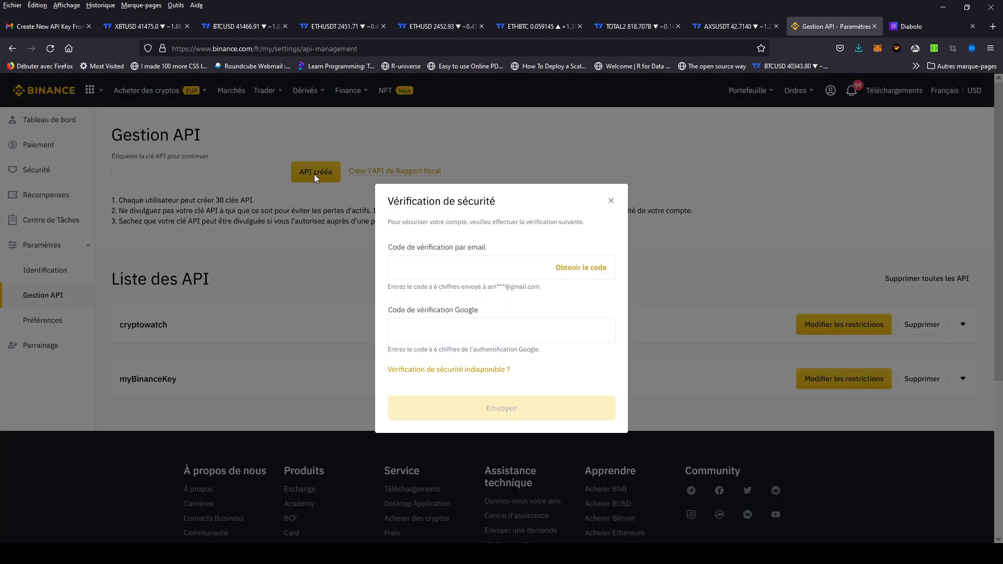
pyautogui.click(590, 269)
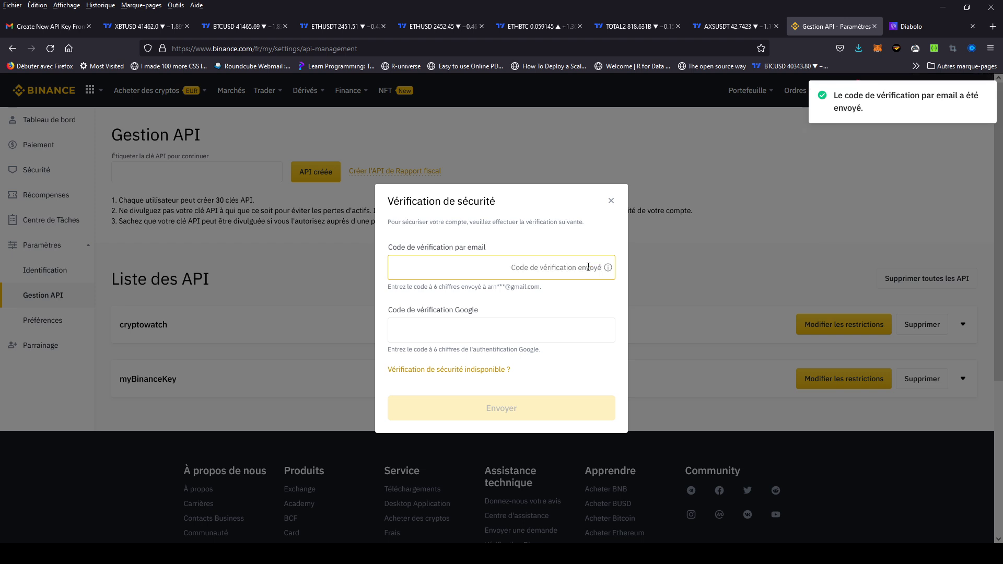
# Step: Read the newest Binance verification email in the Gmail inbox, then return to Binance
pyautogui.click(38, 24)
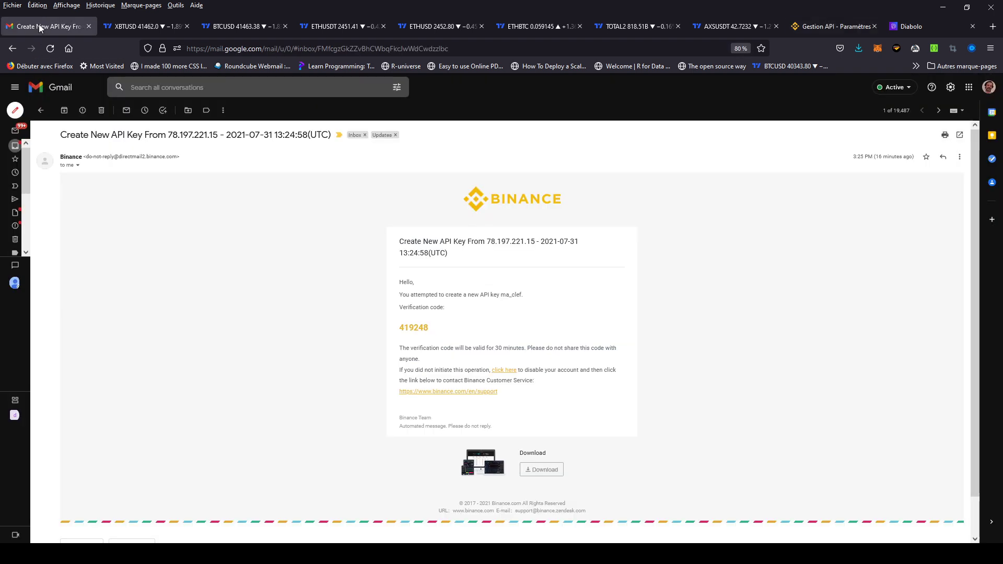
pyautogui.click(40, 110)
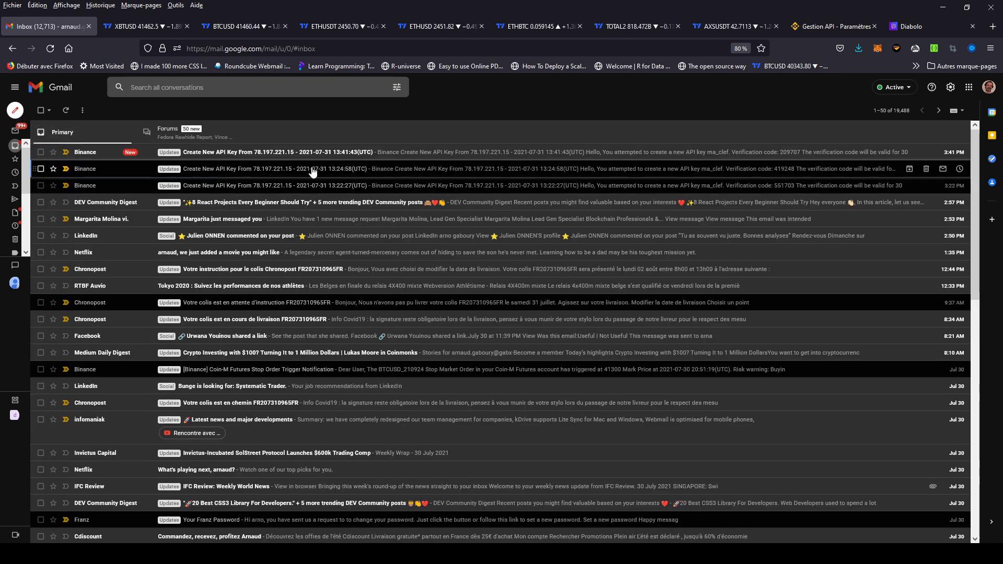
pyautogui.click(328, 155)
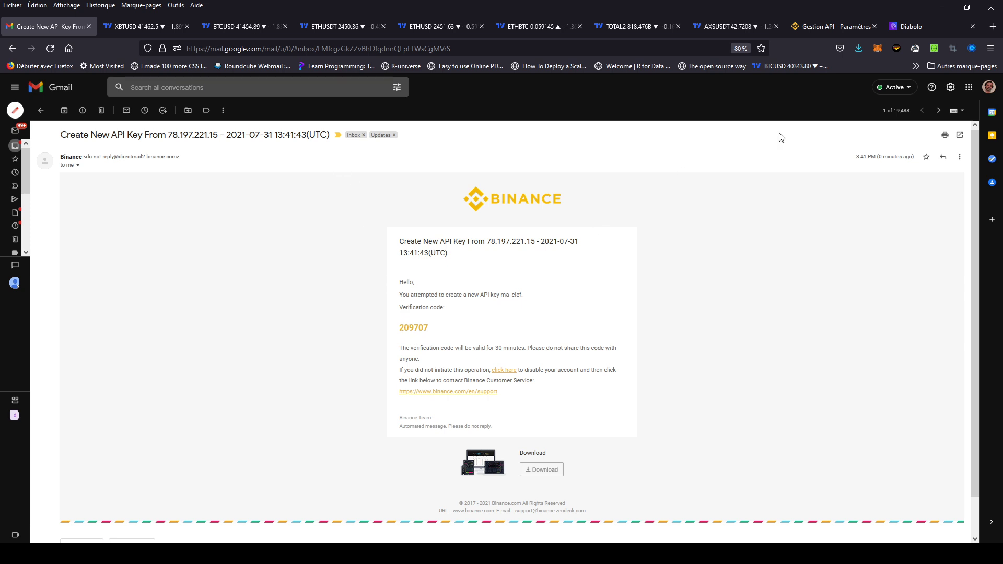
pyautogui.click(810, 26)
# Step: Enter the email verification code and the Google authenticator code, then submit them
pyautogui.click(409, 269)
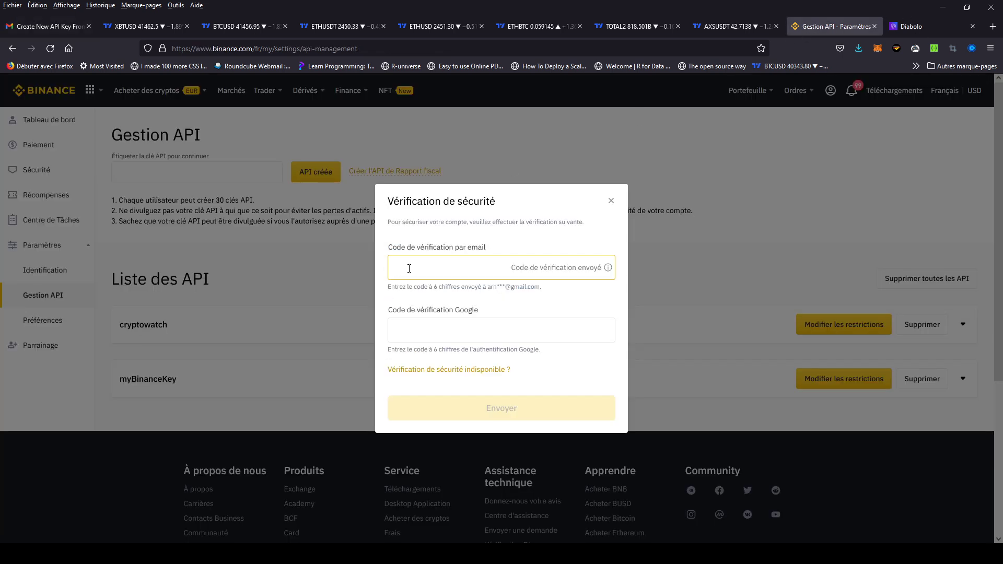
pyautogui.click(420, 328)
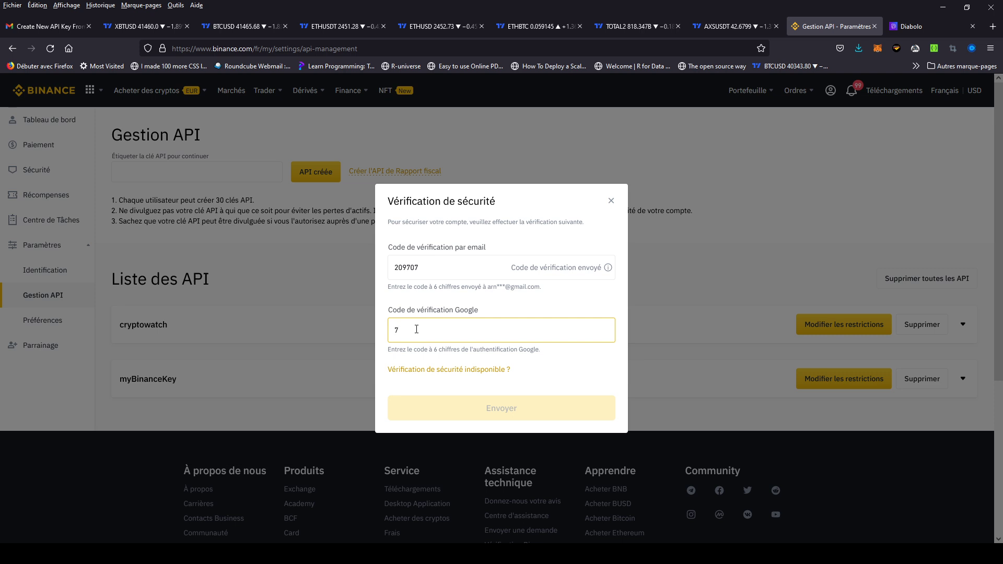
pyautogui.write('98')
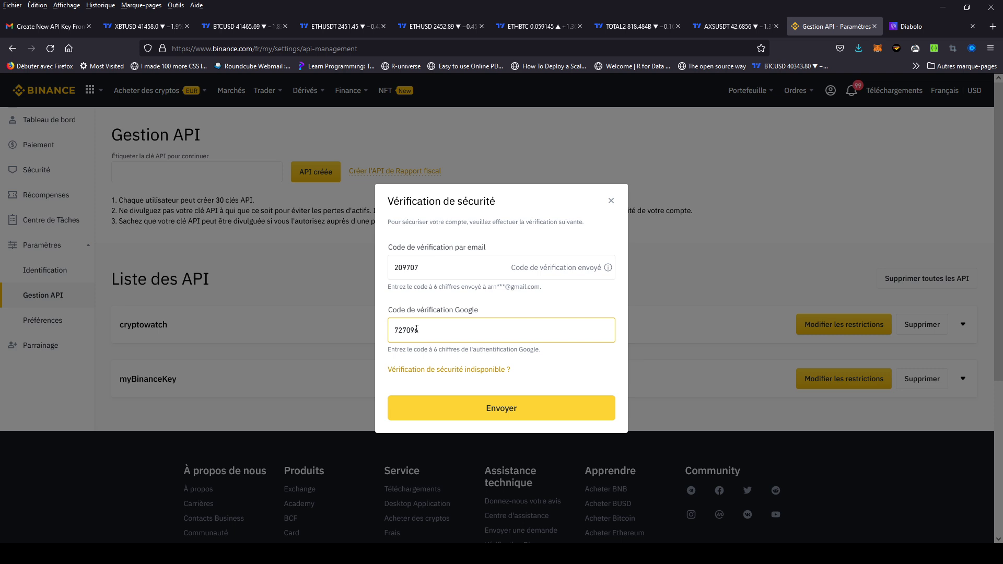
pyautogui.click(478, 407)
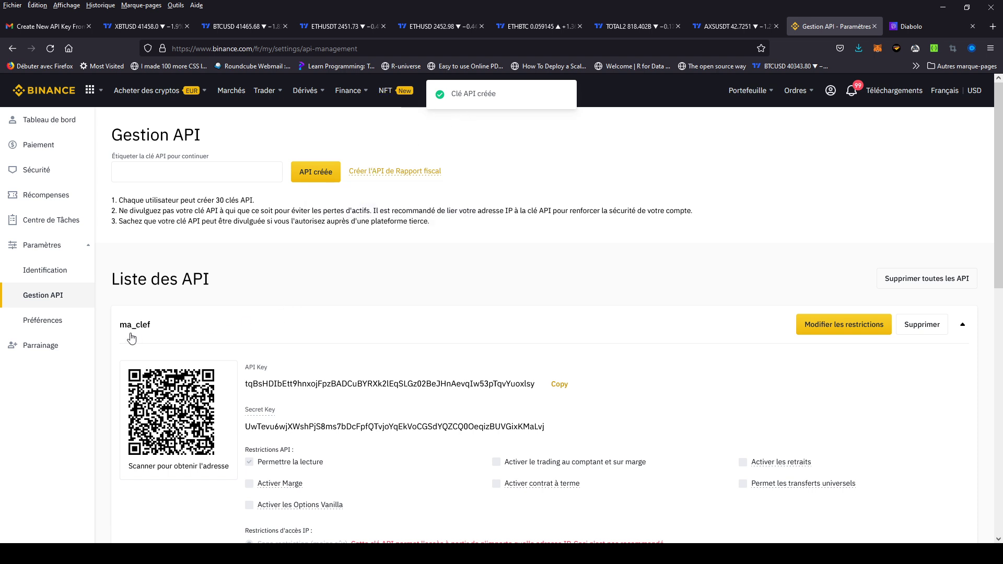
# Step: Scroll down the API list to view ma_clef's API key and secret key
pyautogui.scroll(-2, 364, 332)
pyautogui.scroll(-2, 365, 332)
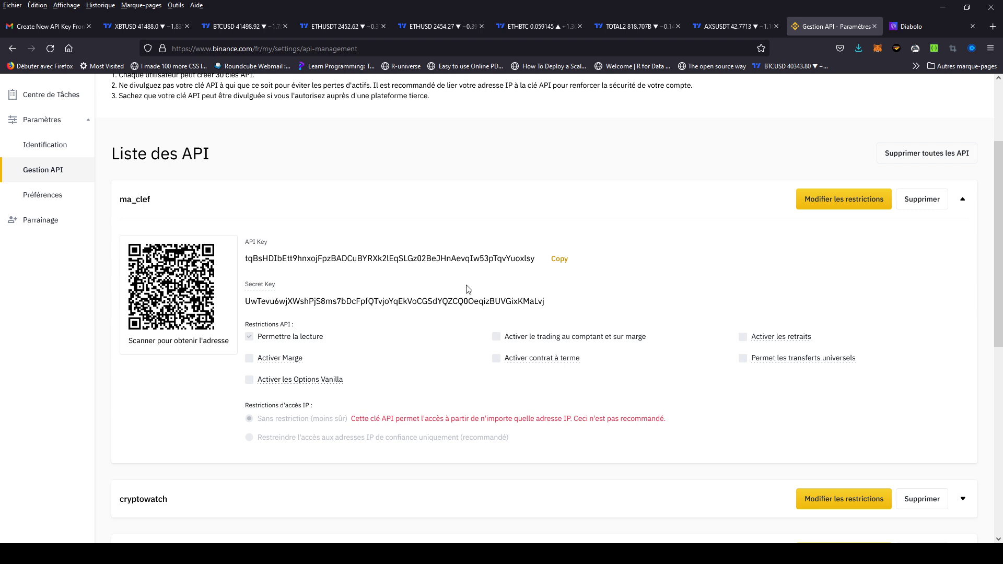
pyautogui.moveTo(259, 288)
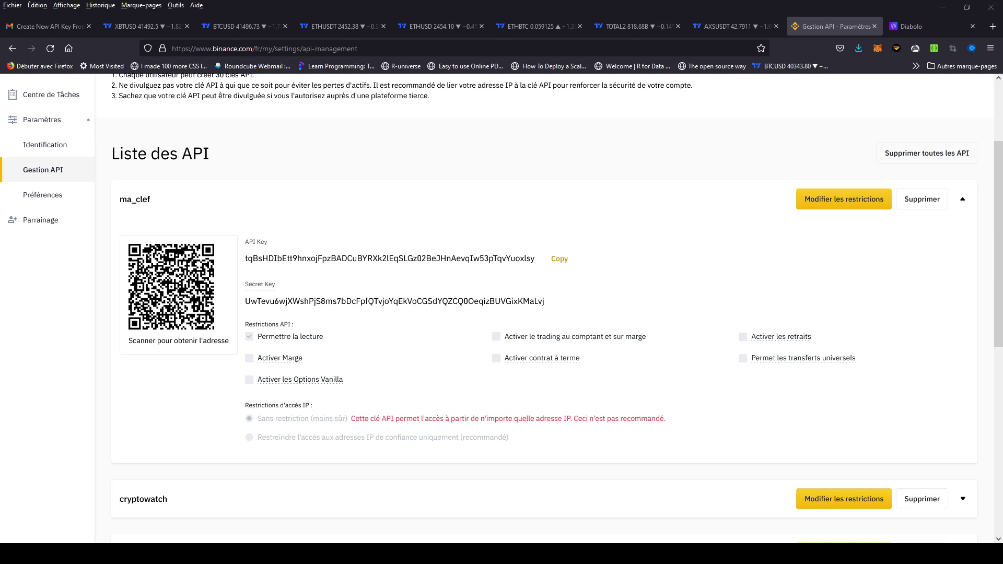
pyautogui.moveTo(534, 258); pyautogui.dragTo(243, 256)
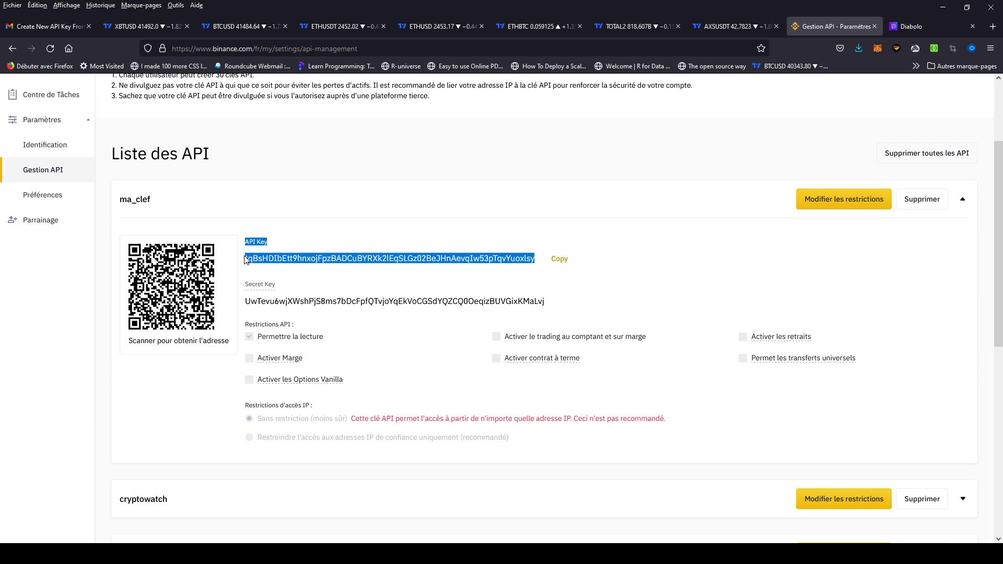
pyautogui.click(537, 267)
pyautogui.moveTo(542, 261); pyautogui.dragTo(244, 260)
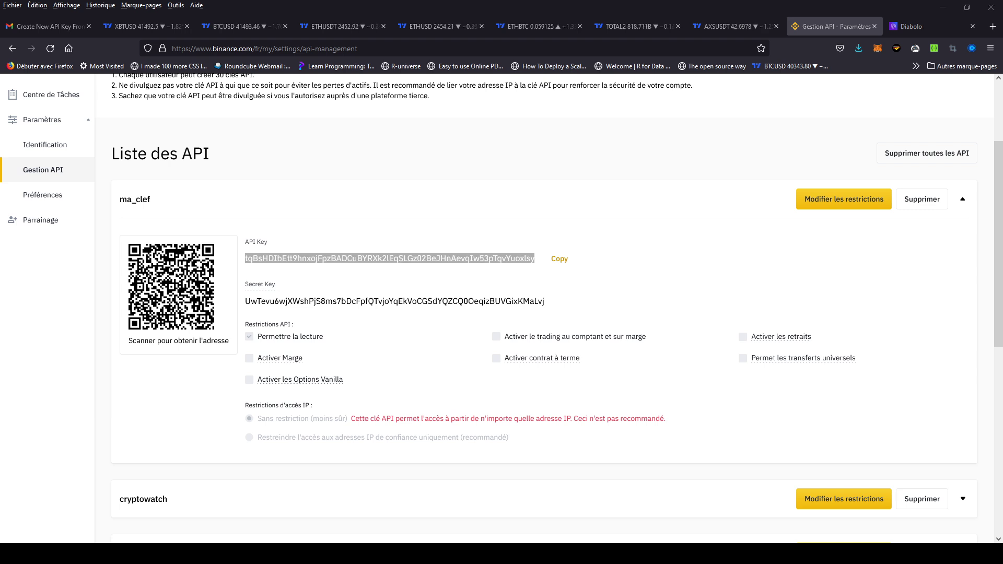
pyautogui.click(550, 316)
pyautogui.moveTo(561, 303); pyautogui.dragTo(284, 312)
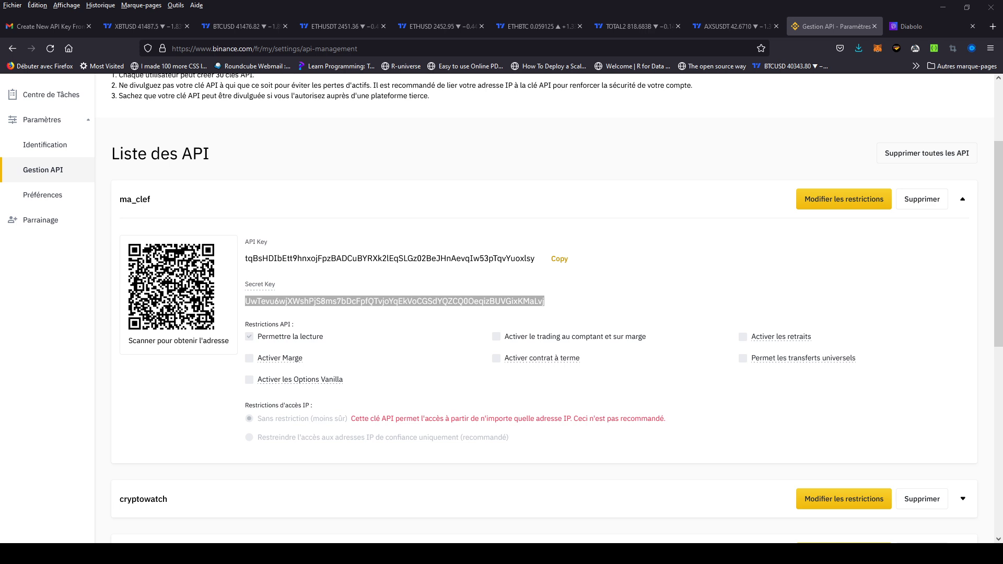
pyautogui.click(646, 250)
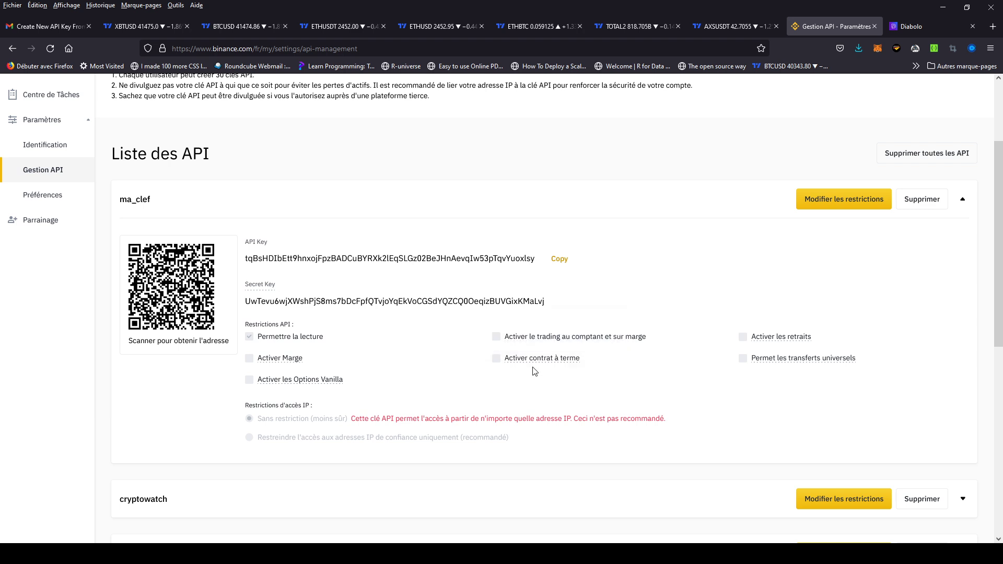
# Step: Enable spot/margin and futures trading on the ma_clef key
pyautogui.click(841, 205)
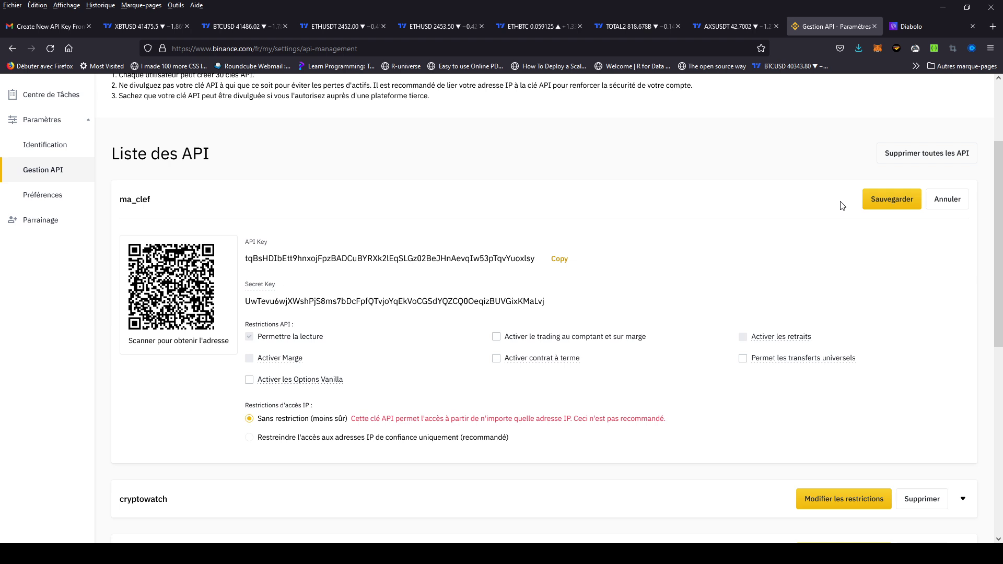
pyautogui.click(497, 338)
pyautogui.click(499, 366)
# Step: Restrict ma_clef to trusted IP 185.31.41.115 and save the restrictions
pyautogui.click(250, 439)
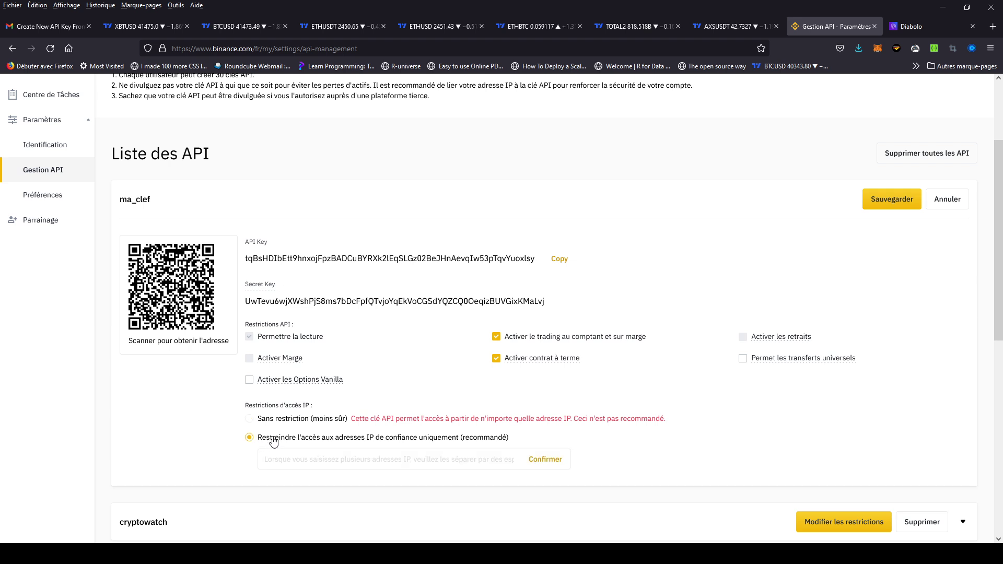
pyautogui.click(362, 456)
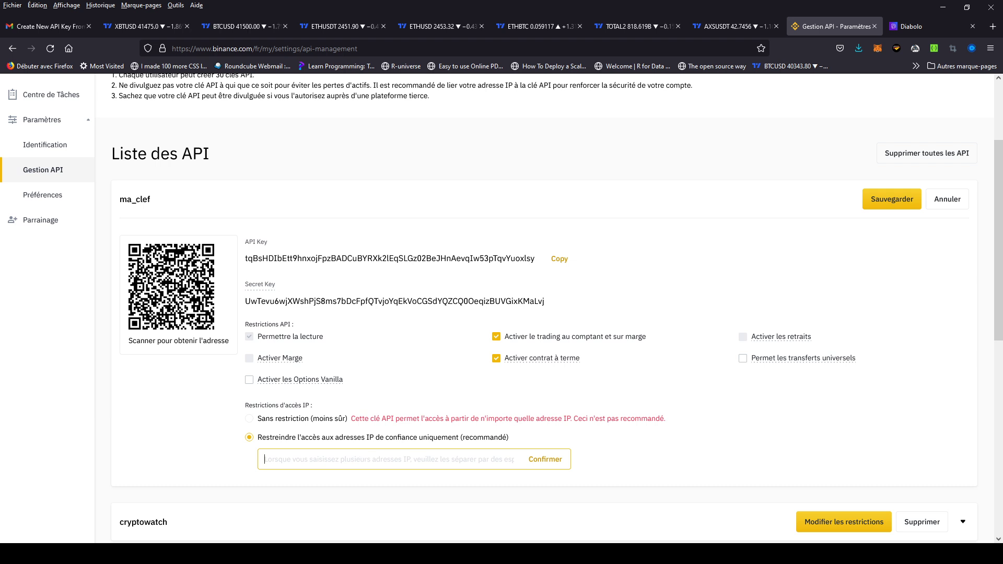
pyautogui.write('185.31.41')
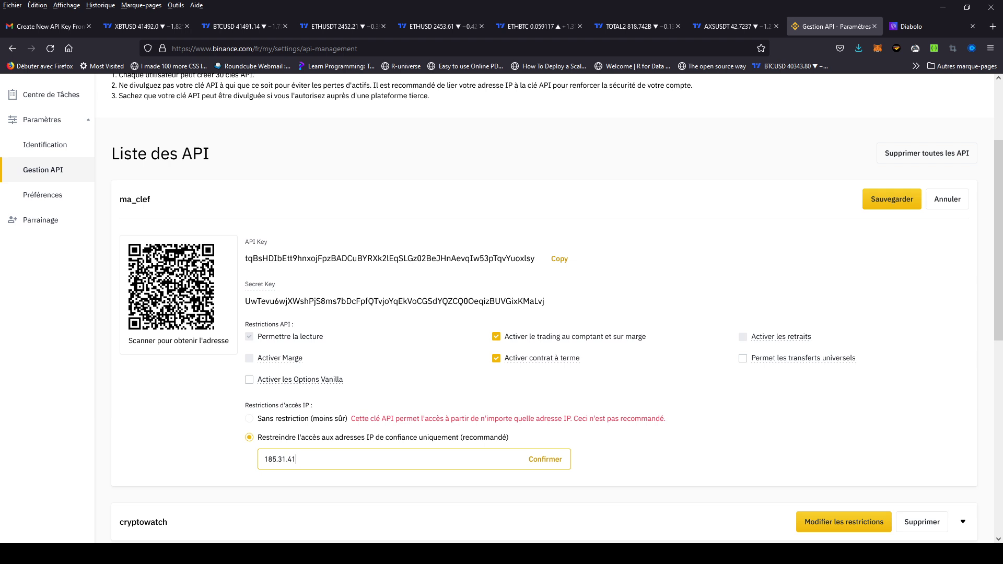
pyautogui.write('15')
pyautogui.click(548, 460)
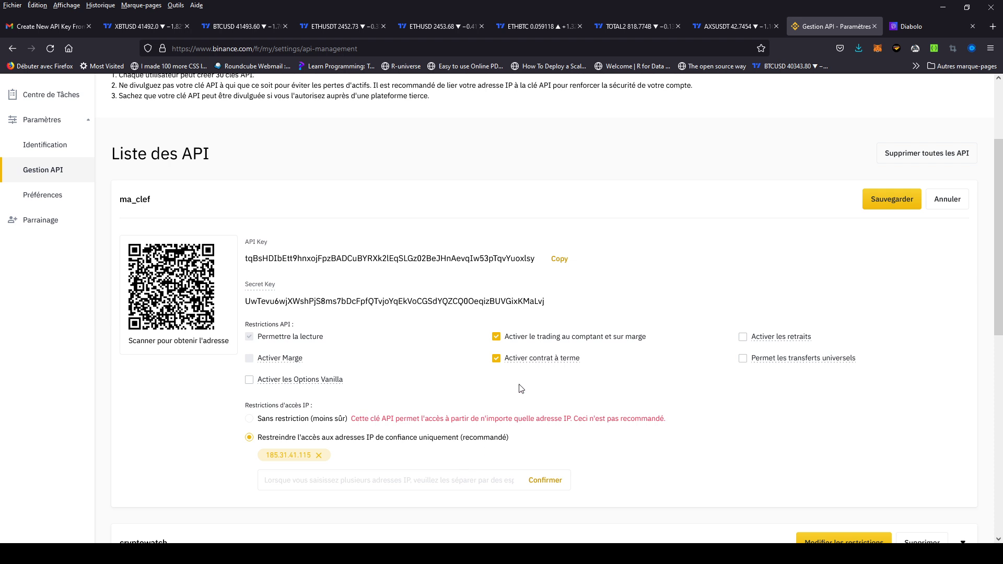
pyautogui.scroll(-2, 611, 266)
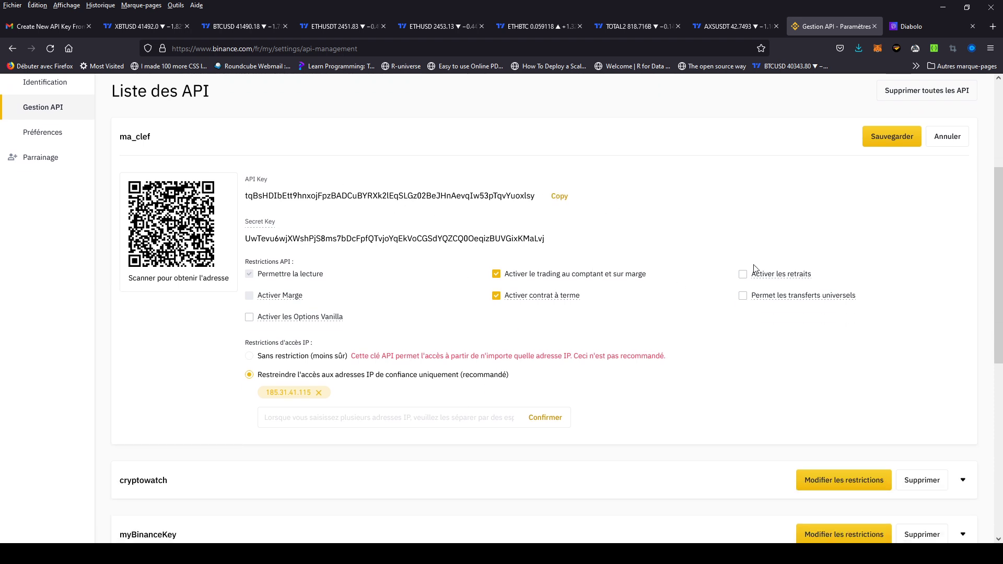
pyautogui.click(891, 137)
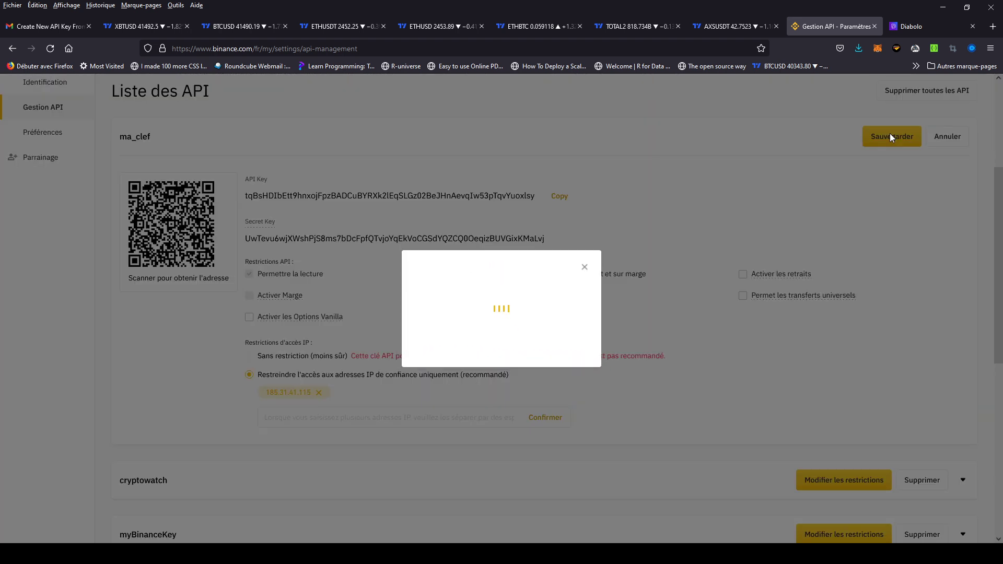
# Step: Enter the Google authenticator code to confirm the ma_clef key changes
pyautogui.click(497, 297)
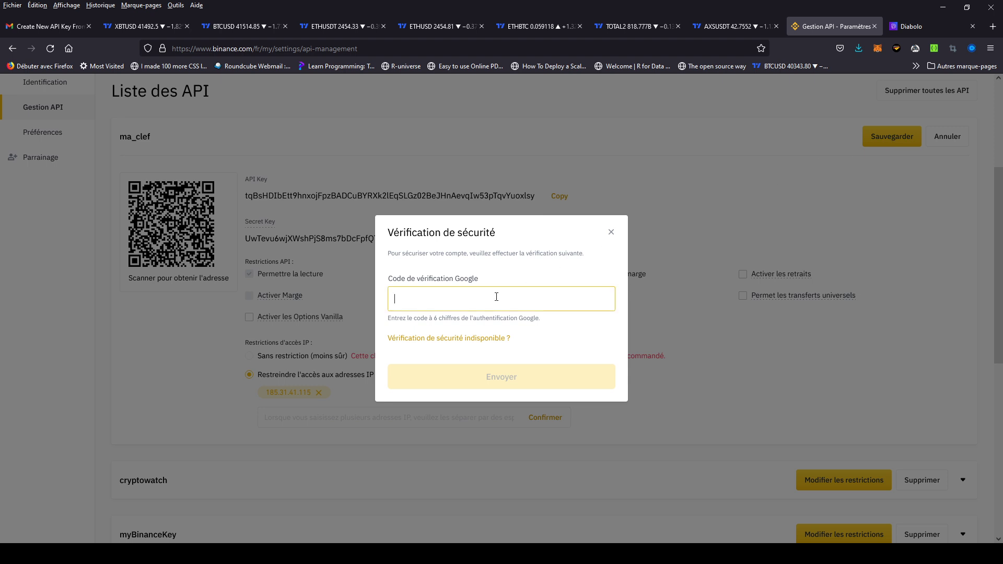
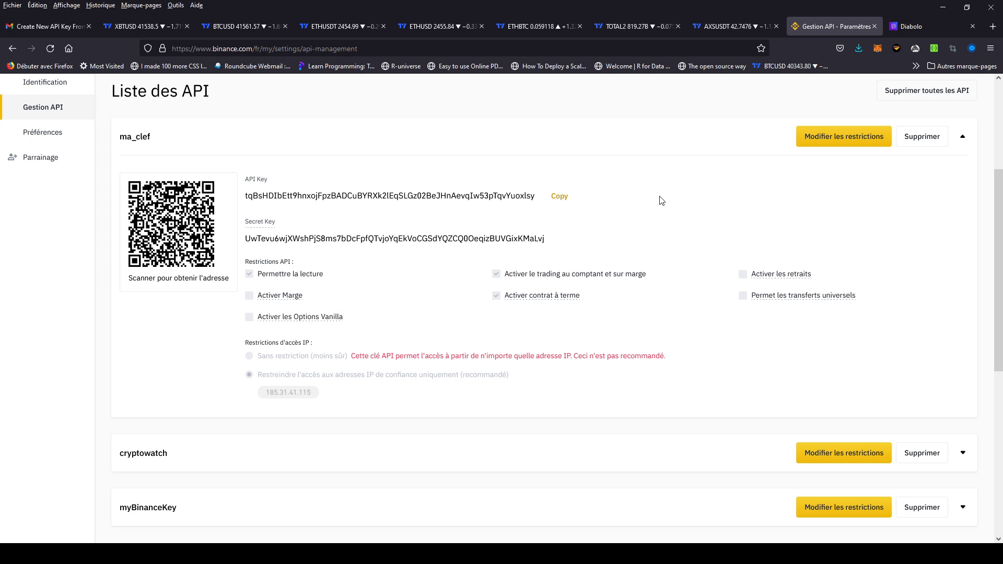
pyautogui.scroll(3, 661, 200)
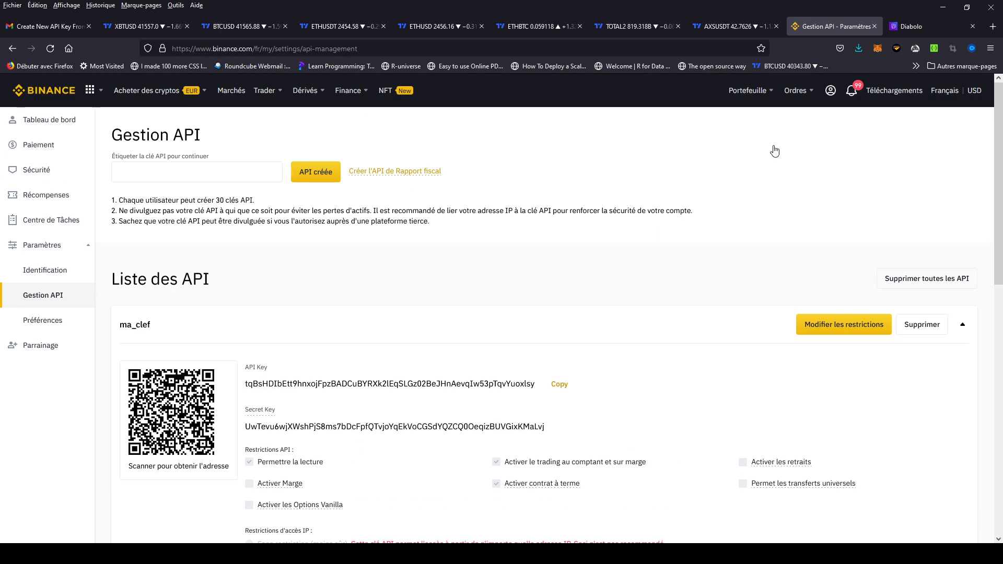
# Step: Go to Dérivés > Futures USDⓈ-M to open the BTCUSDT perpetual page
pyautogui.moveTo(288, 100)
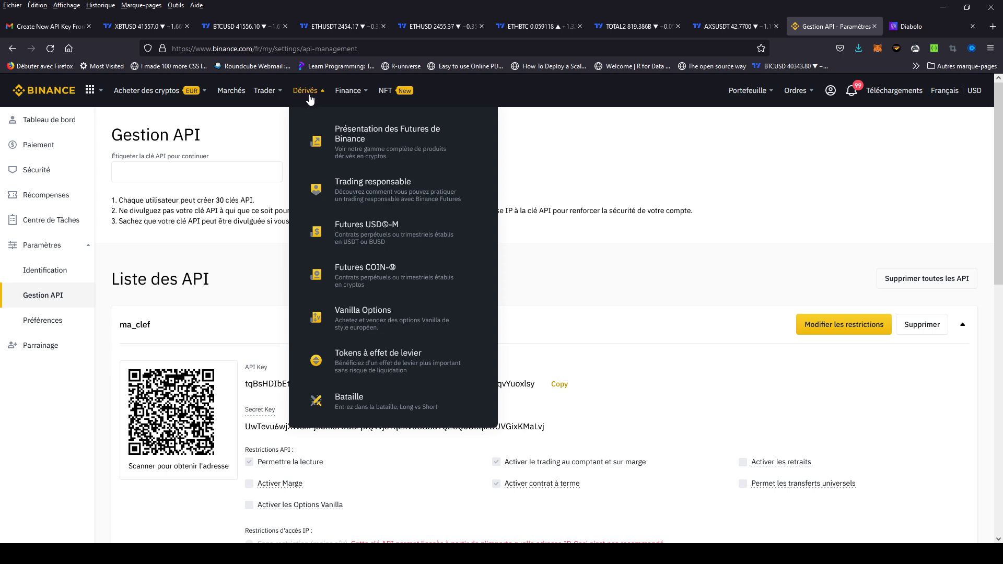
pyautogui.click(361, 232)
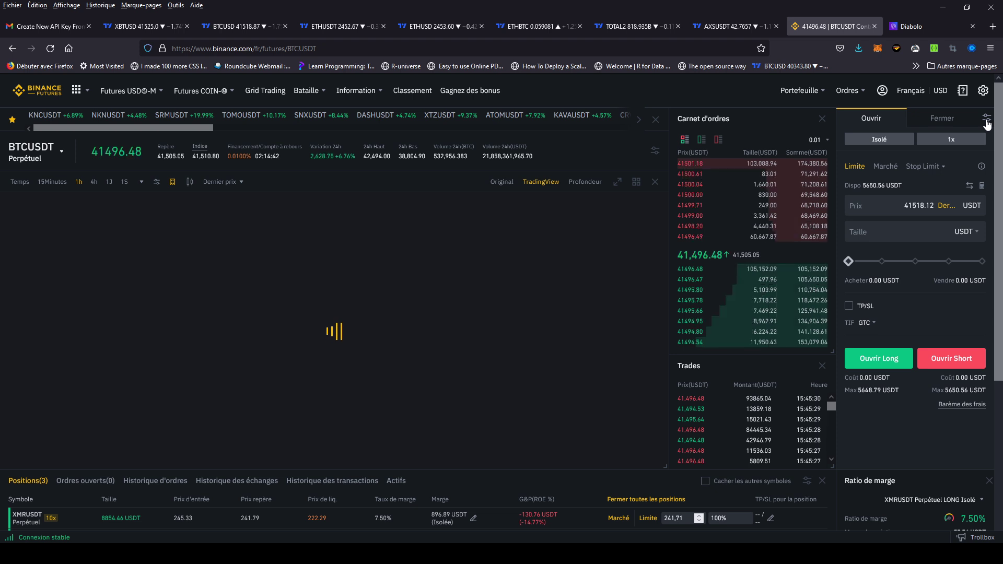
# Step: Switch the futures position mode to Mode de couverture (hedge) in Préférences
pyautogui.click(986, 122)
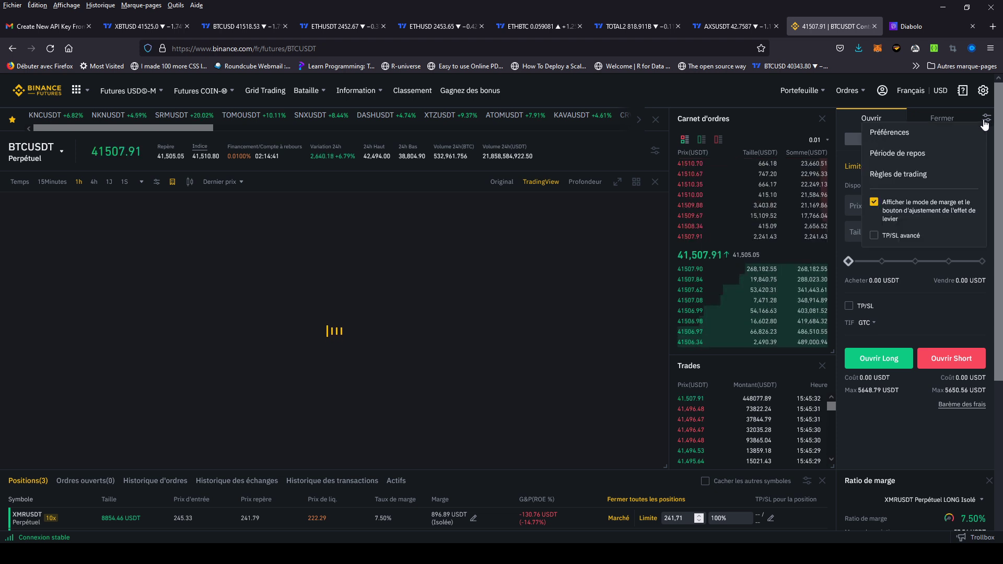
pyautogui.click(912, 134)
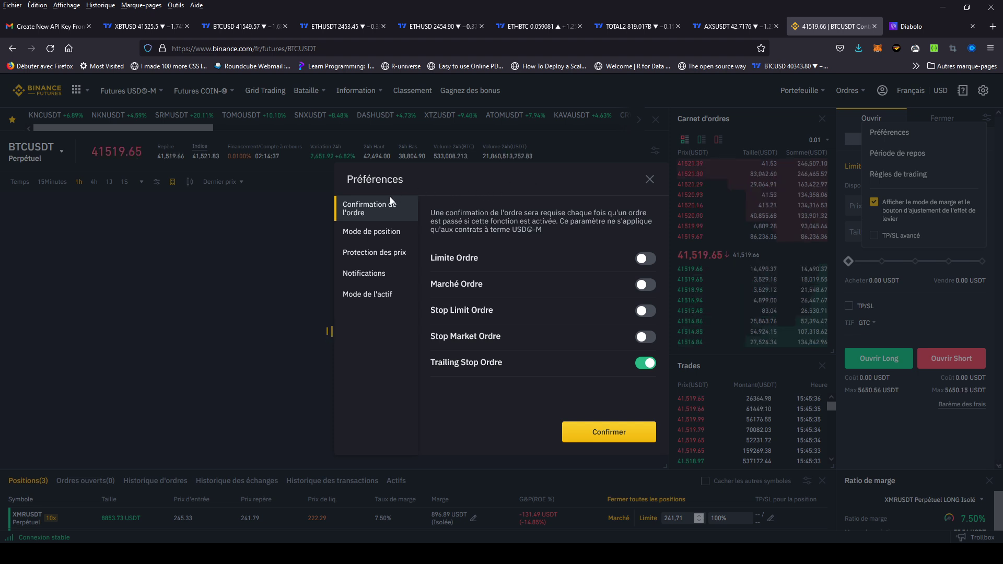
pyautogui.click(376, 236)
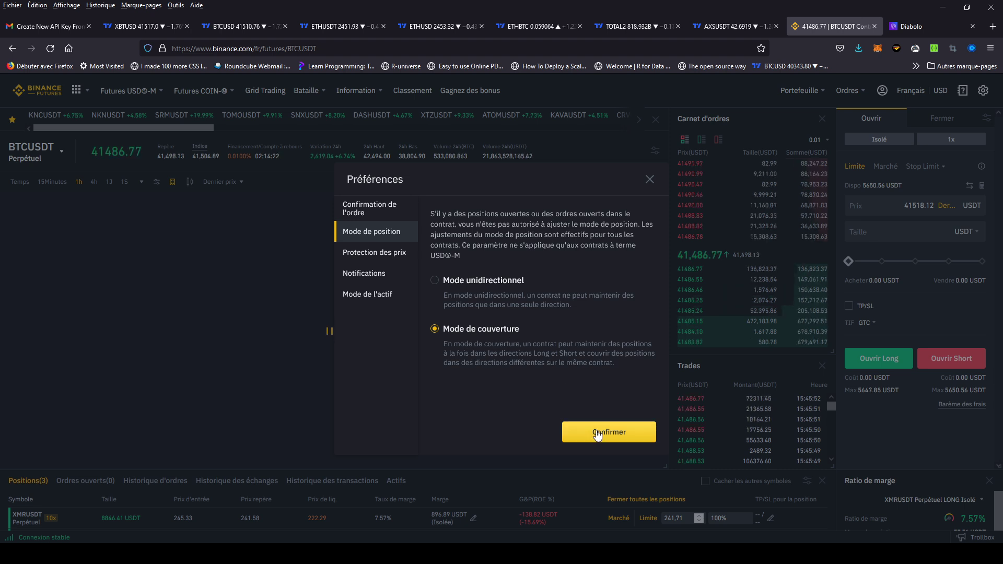
pyautogui.click(614, 437)
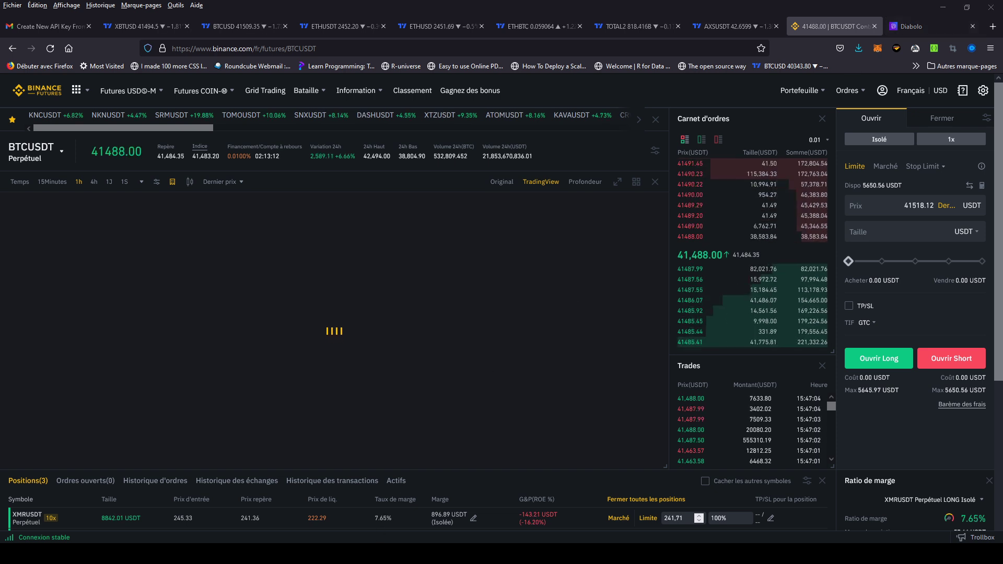
pyautogui.click(917, 22)
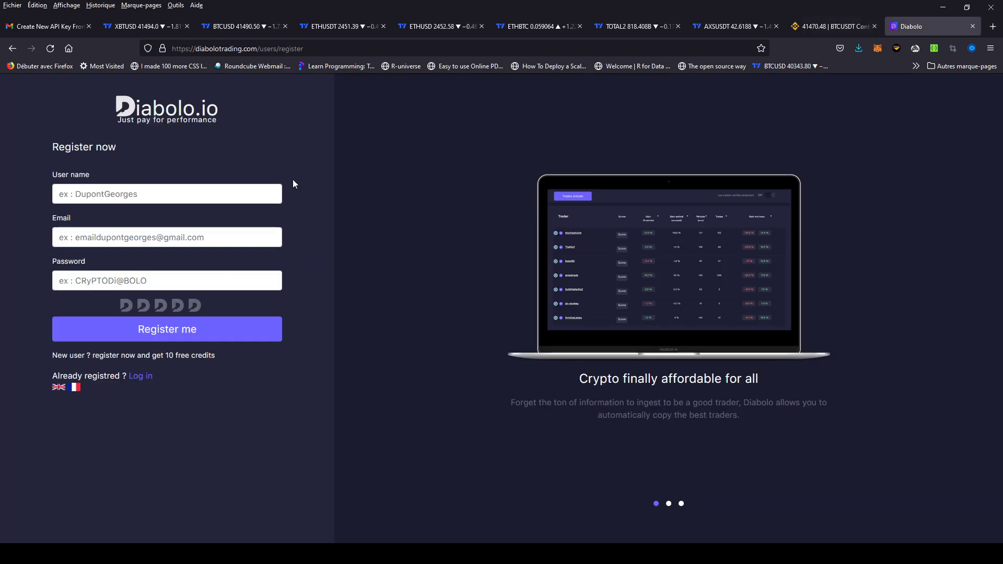
# Step: Register on Diabolo.io with a user name, an e-mail and a generated strong password
pyautogui.click(187, 192)
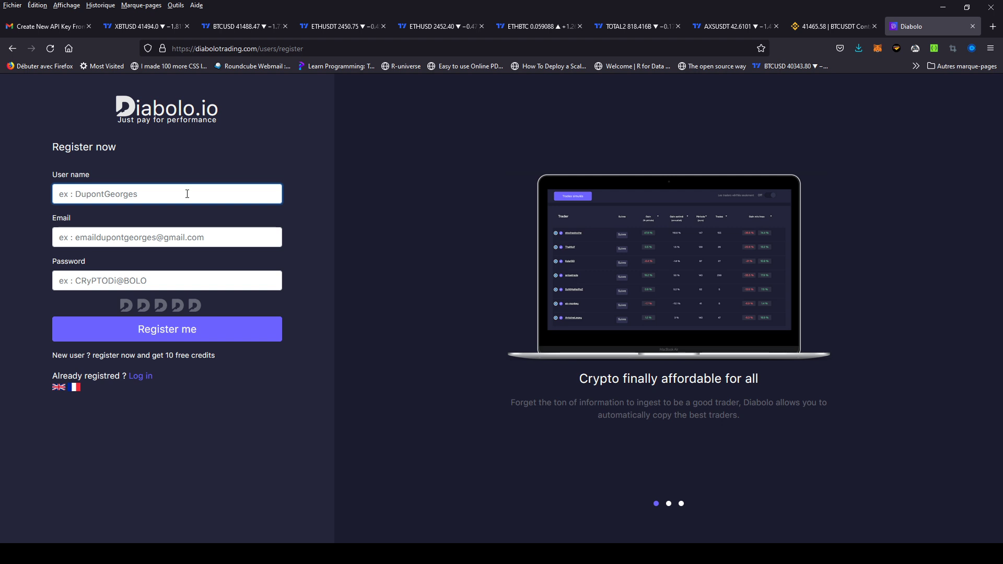
pyautogui.write('TotoLeTrad')
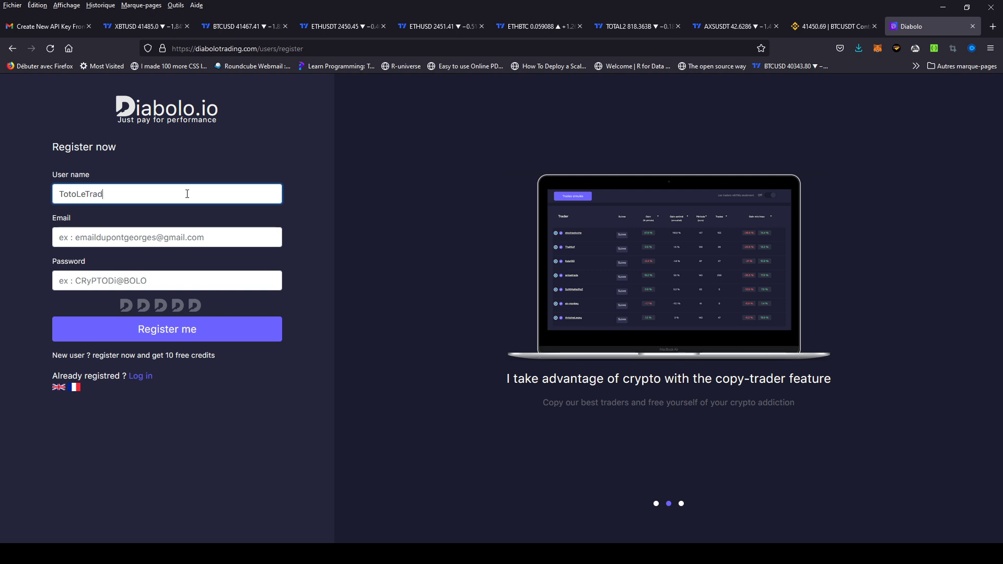
pyautogui.write('erFou')
pyautogui.click(190, 238)
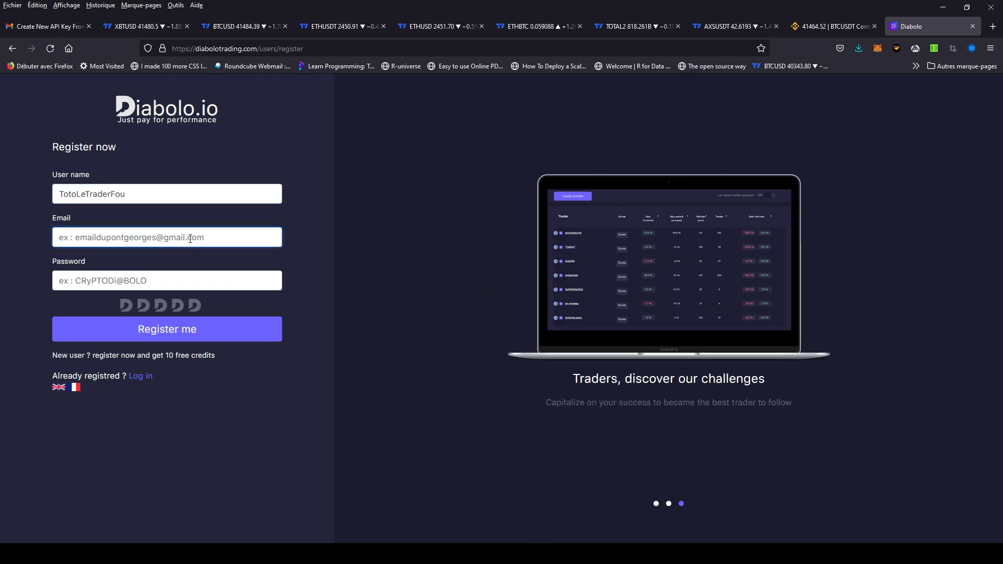
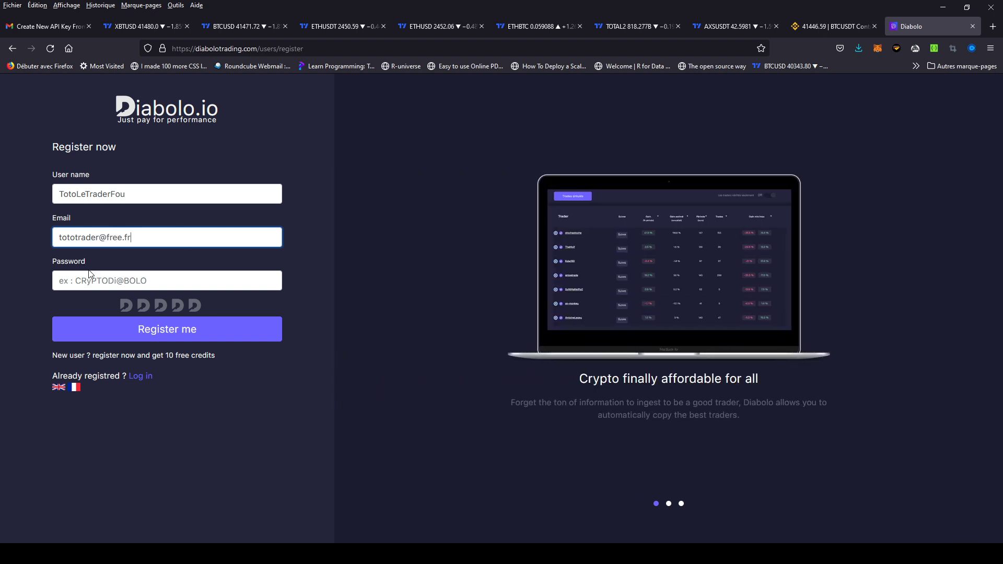
pyautogui.click(108, 282)
pyautogui.press('Down')
pyautogui.press('Return')
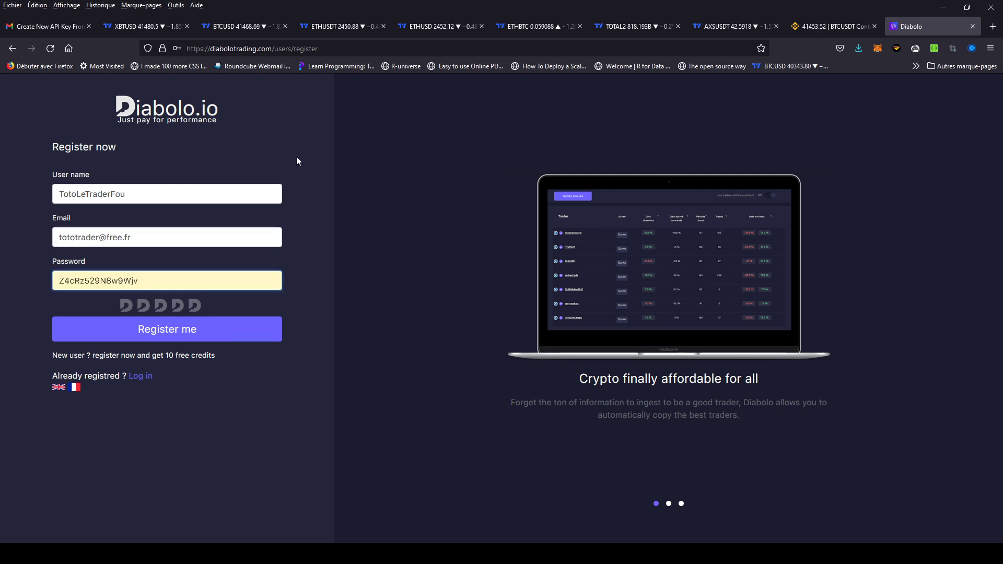
pyautogui.click(135, 328)
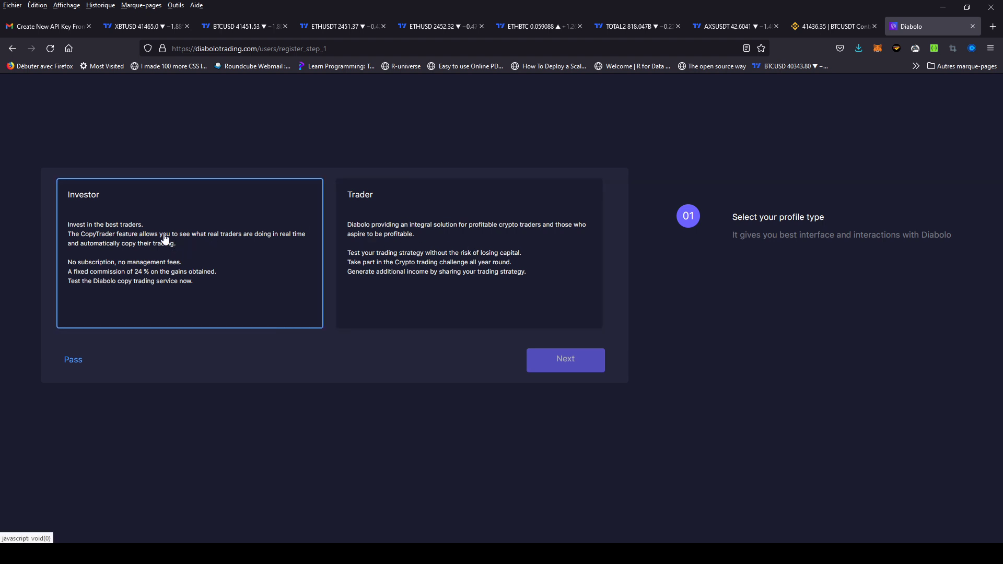
# Step: Choose the Investor profile and Binance as the exchange, then continue to the API key step
pyautogui.click(121, 245)
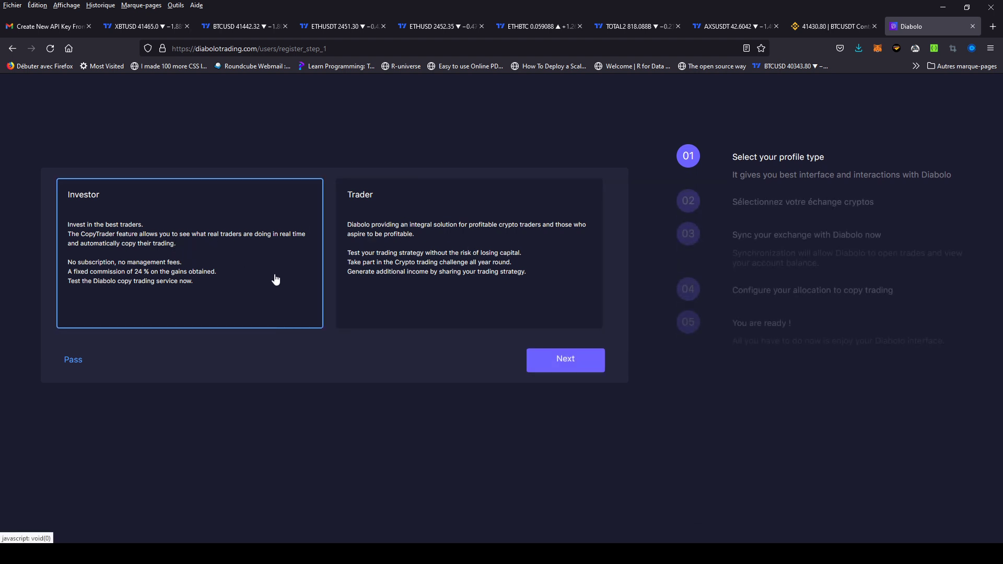
pyautogui.click(564, 366)
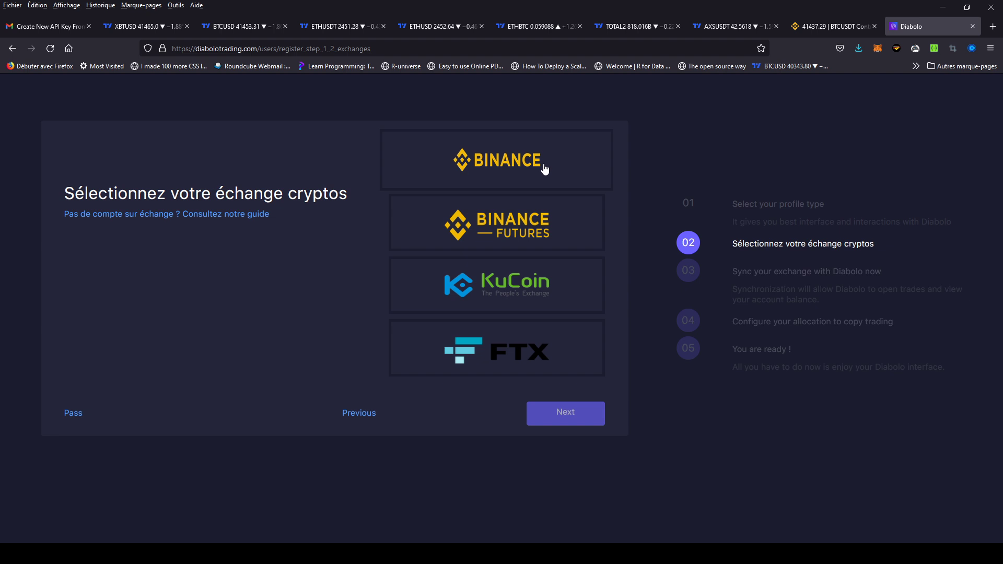
pyautogui.click(511, 167)
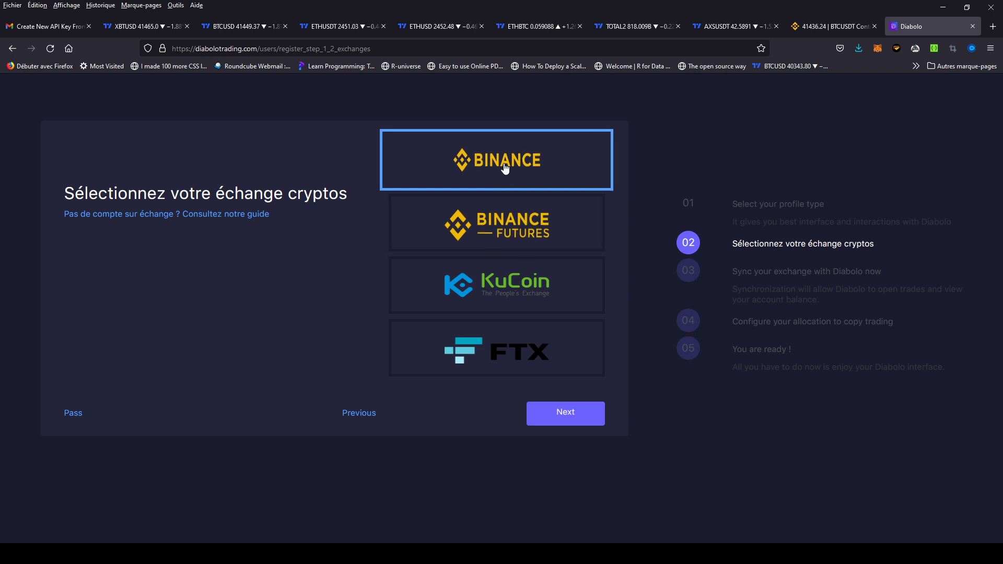
pyautogui.click(577, 423)
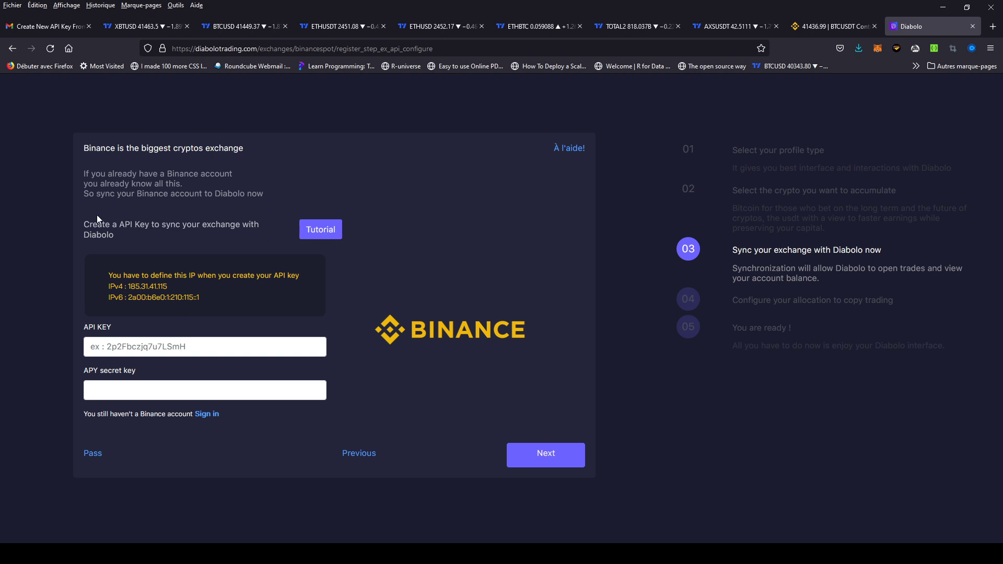
# Step: Paste the Binance API key and secret key into their fields and submit them
pyautogui.click(172, 350)
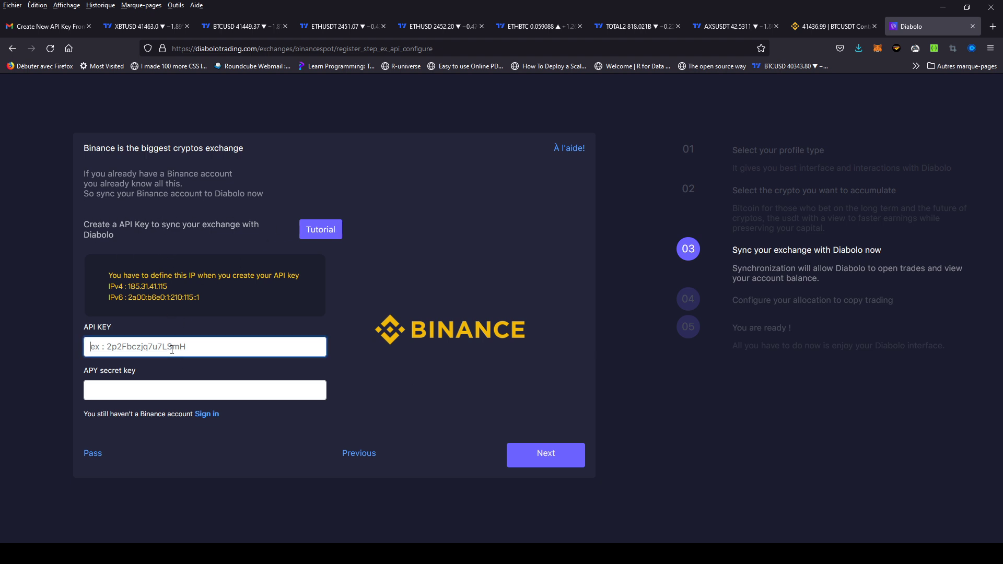
pyautogui.hotkey('alt', 'Tab')
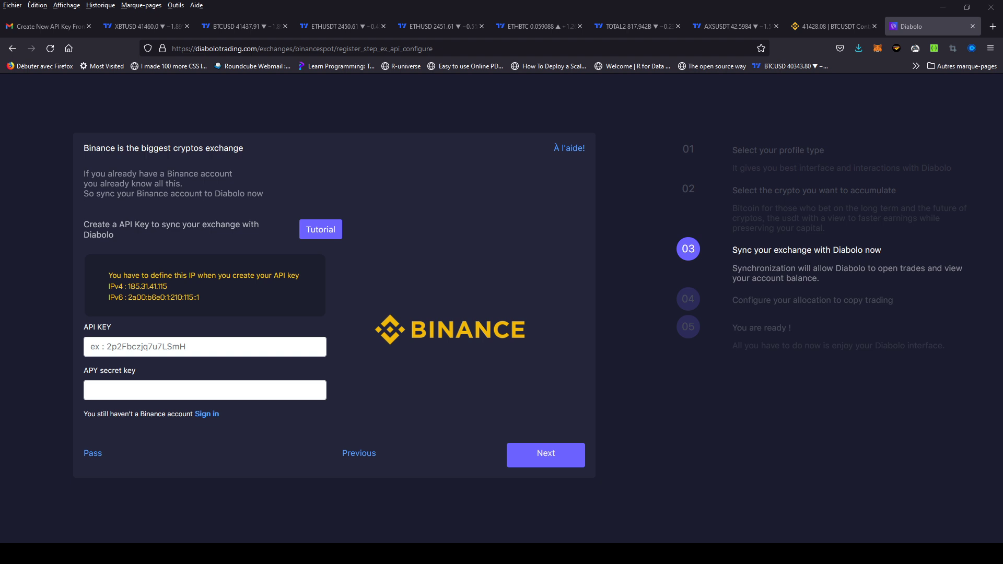
pyautogui.click(199, 347)
pyautogui.hotkey('ctrl', 'v')
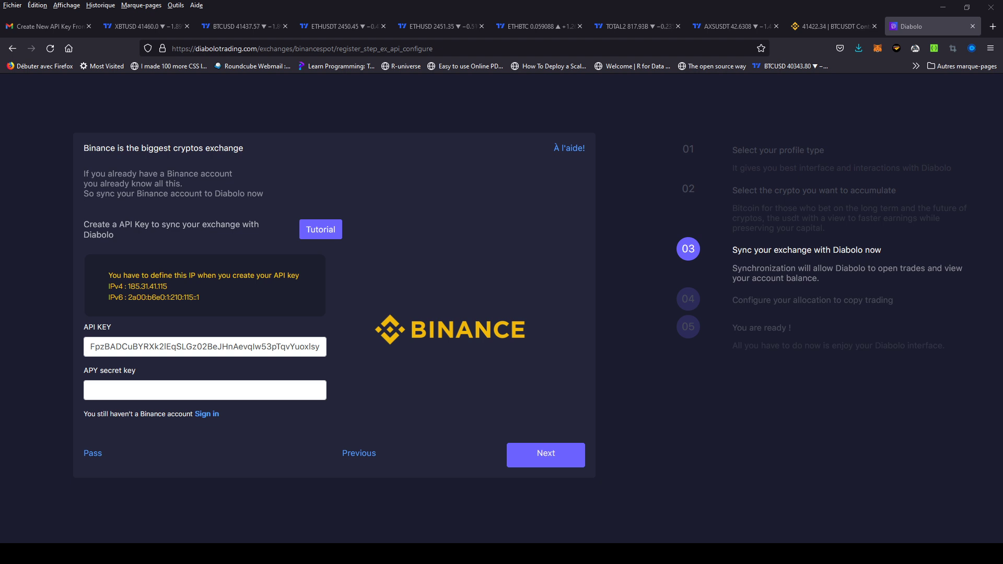
pyautogui.click(319, 391)
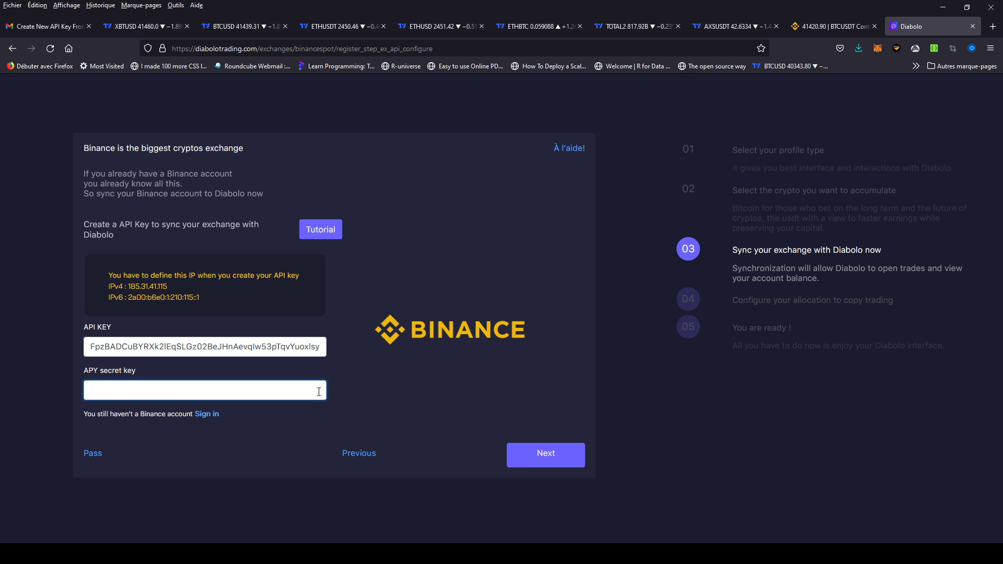
pyautogui.hotkey('ctrl', 'v')
pyautogui.click(569, 463)
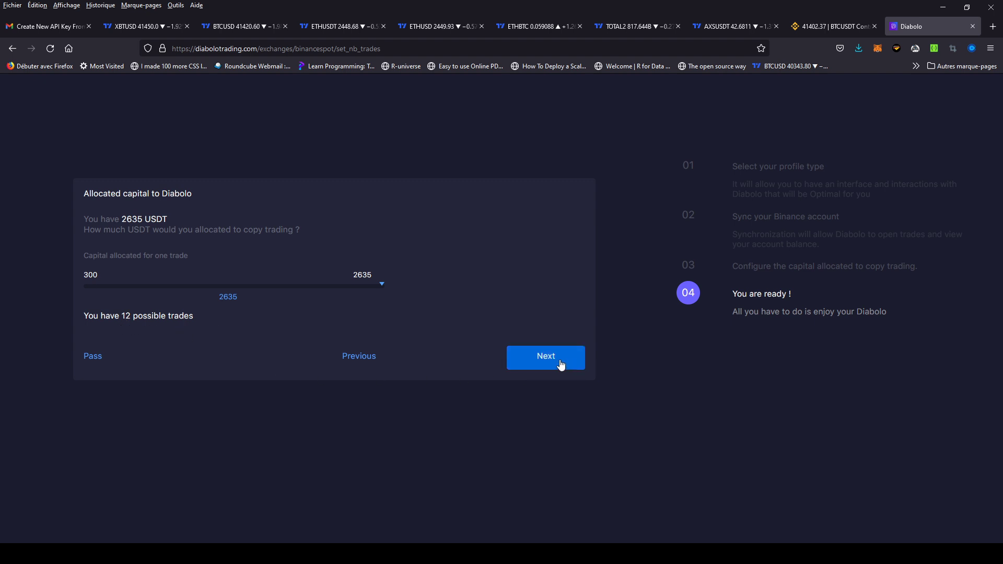
# Step: Accept the 2635 USDT allocation, start Diabolo, and browse the dashboard's crypto balances
pyautogui.click(519, 360)
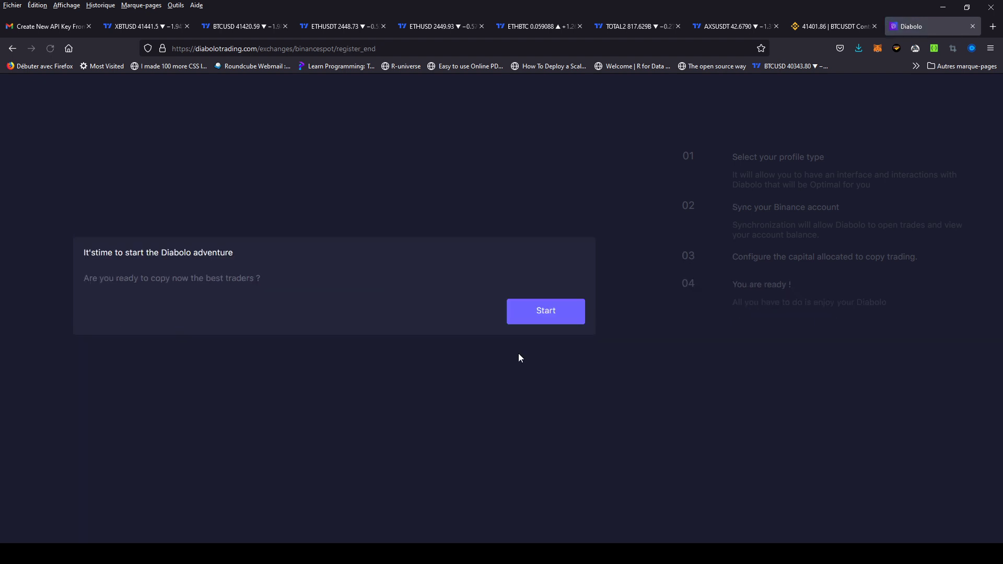
pyautogui.click(547, 315)
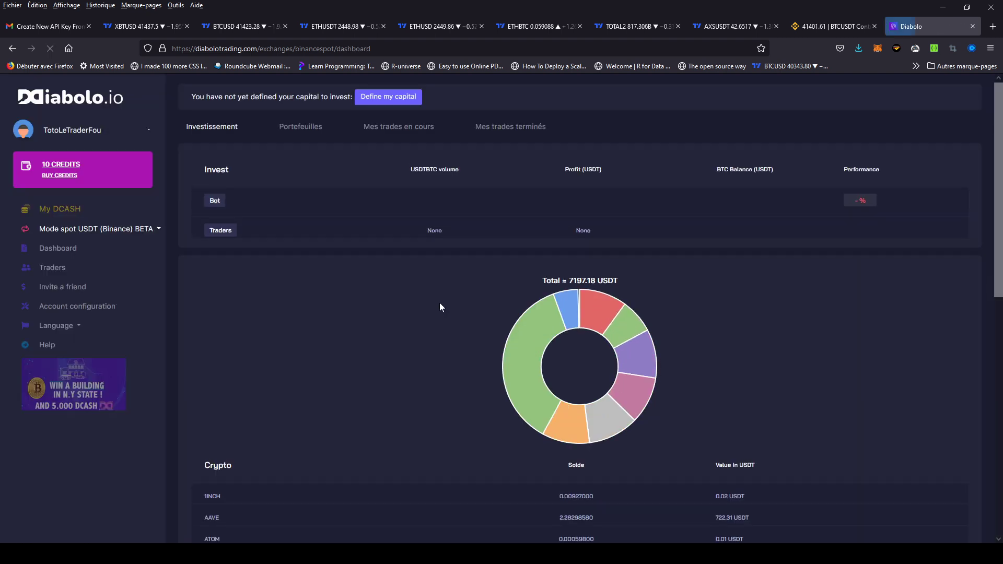
pyautogui.scroll(-3, 691, 311)
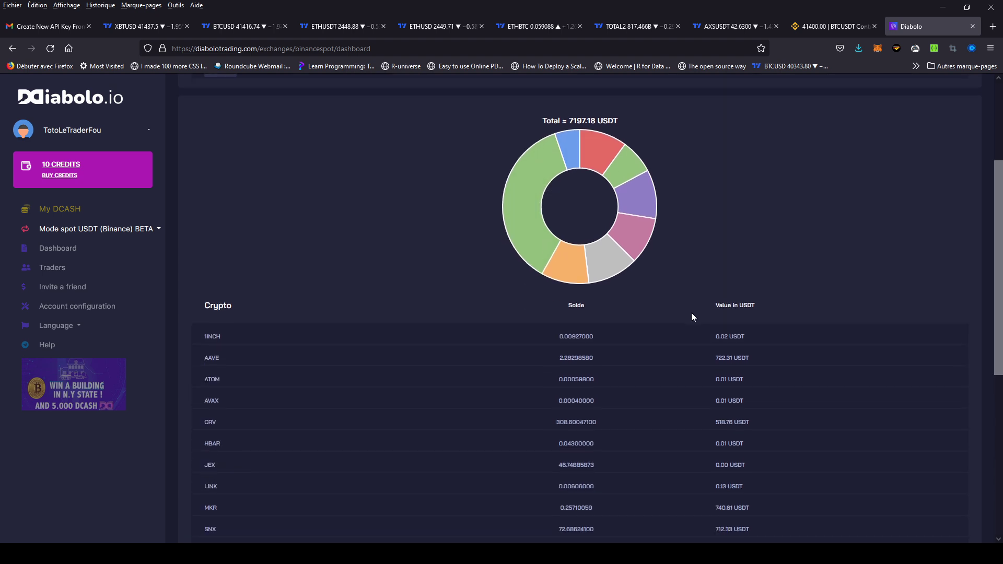
pyautogui.scroll(-2, 261, 424)
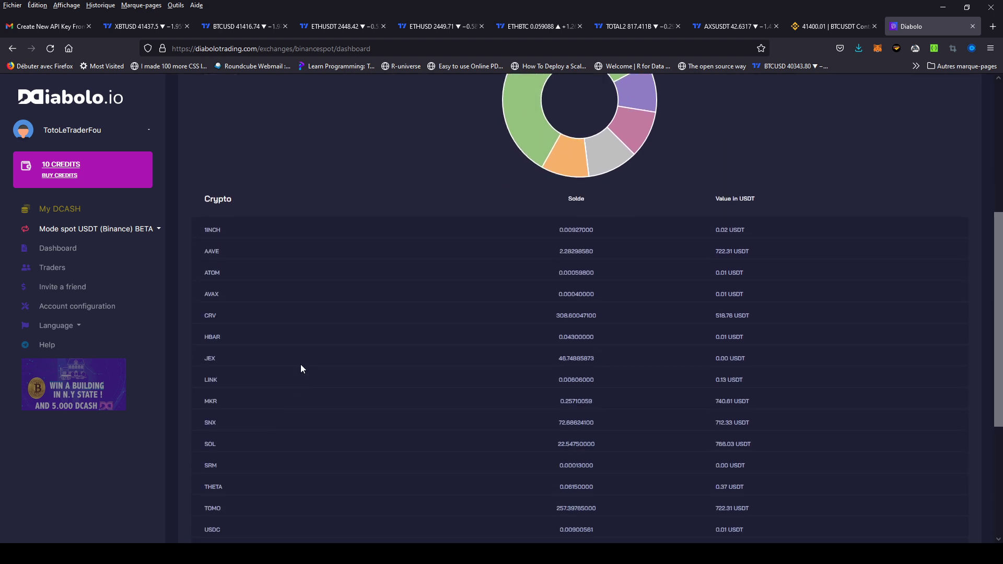
pyautogui.scroll(3, 324, 345)
pyautogui.scroll(-4, 328, 381)
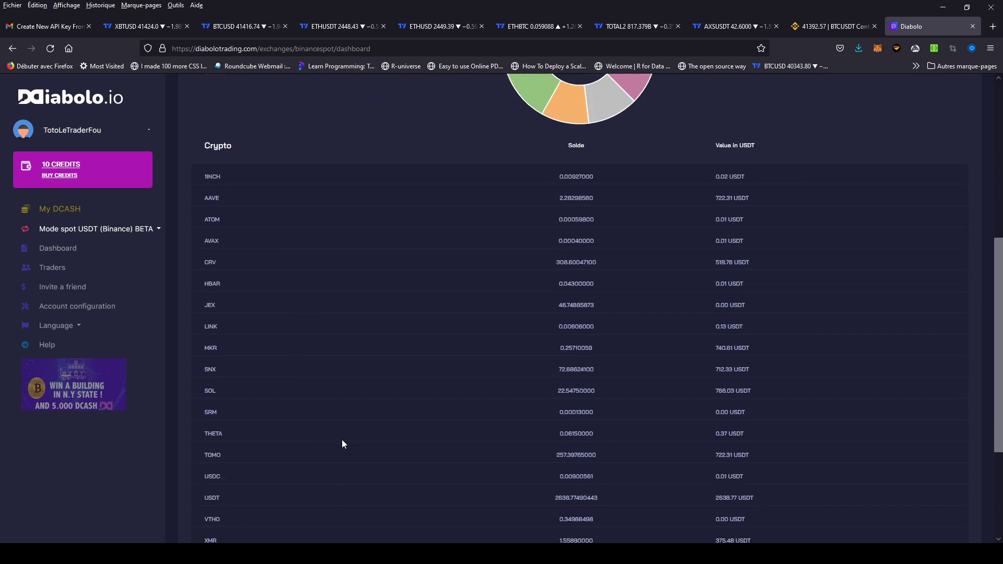
pyautogui.scroll(5, 313, 356)
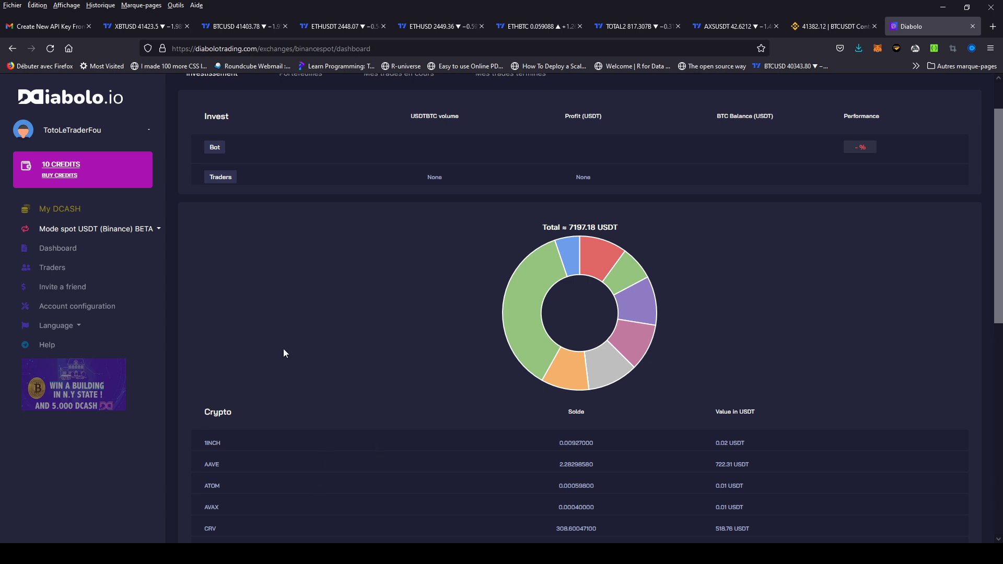
pyautogui.click(55, 271)
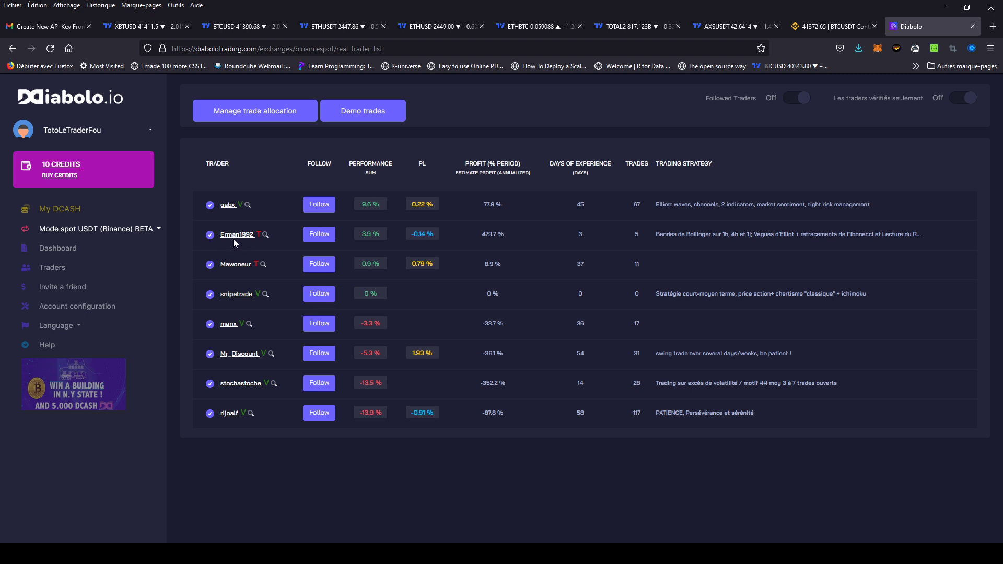
pyautogui.click(320, 236)
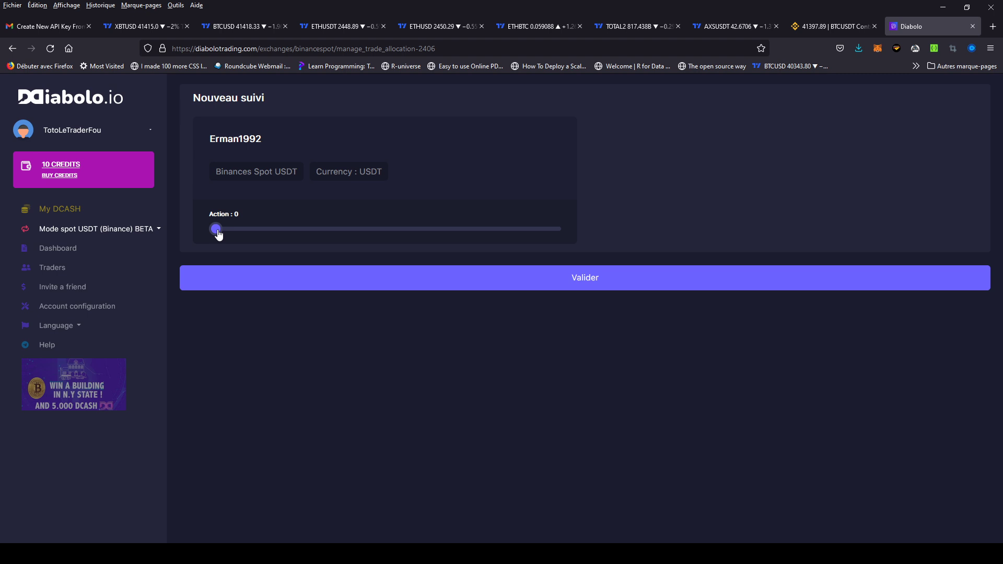
pyautogui.moveTo(218, 233); pyautogui.dragTo(340, 230)
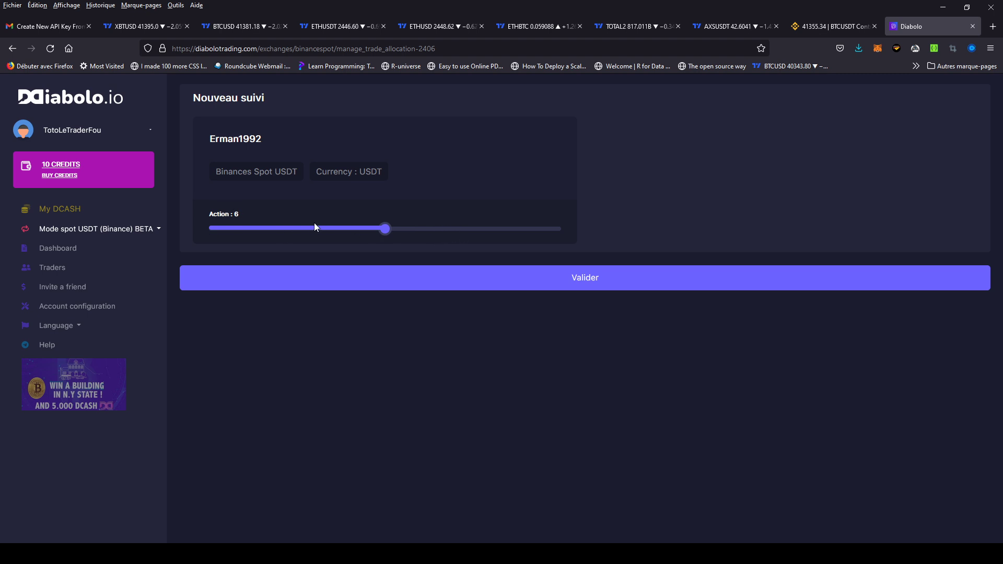
pyautogui.click(571, 283)
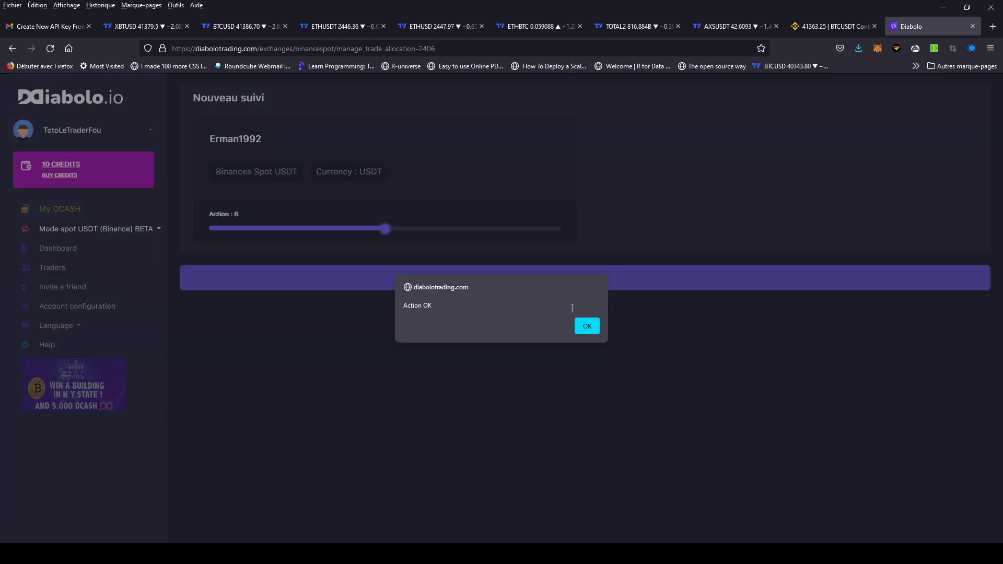
pyautogui.click(588, 327)
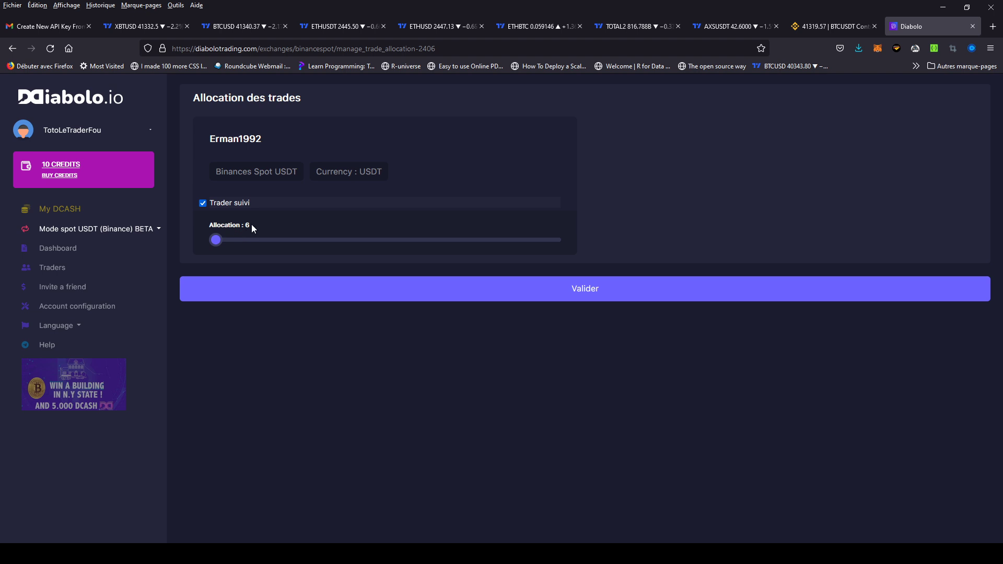
pyautogui.click(96, 309)
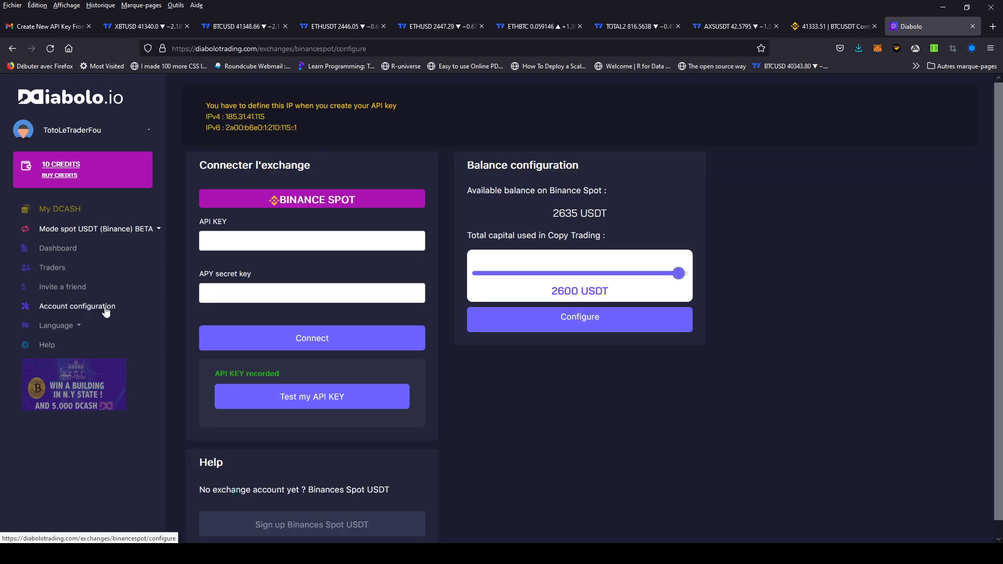
# Step: Test the saved Binance API key and select the reported 2638.774904 USDT balance
pyautogui.click(312, 396)
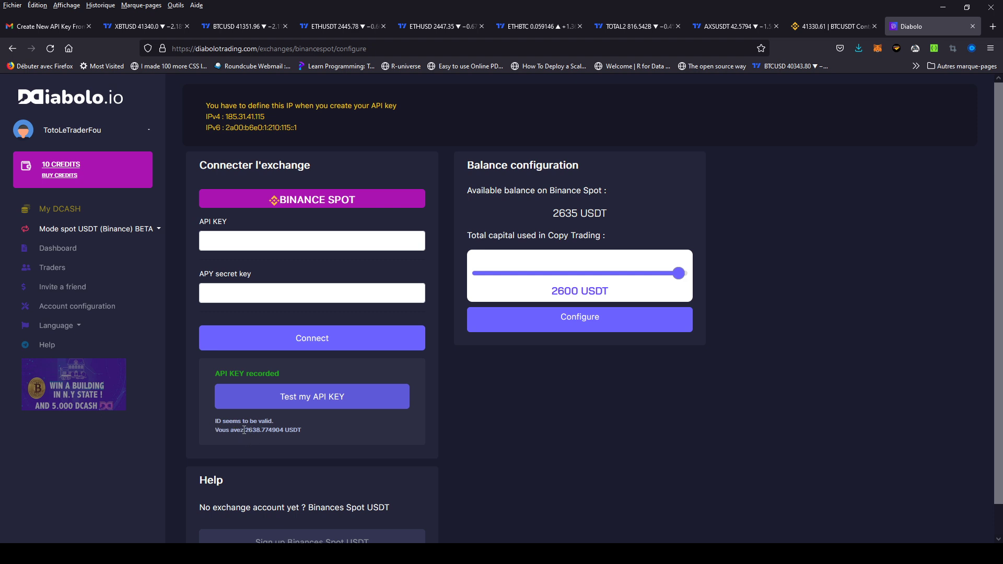
pyautogui.moveTo(245, 430); pyautogui.dragTo(312, 437)
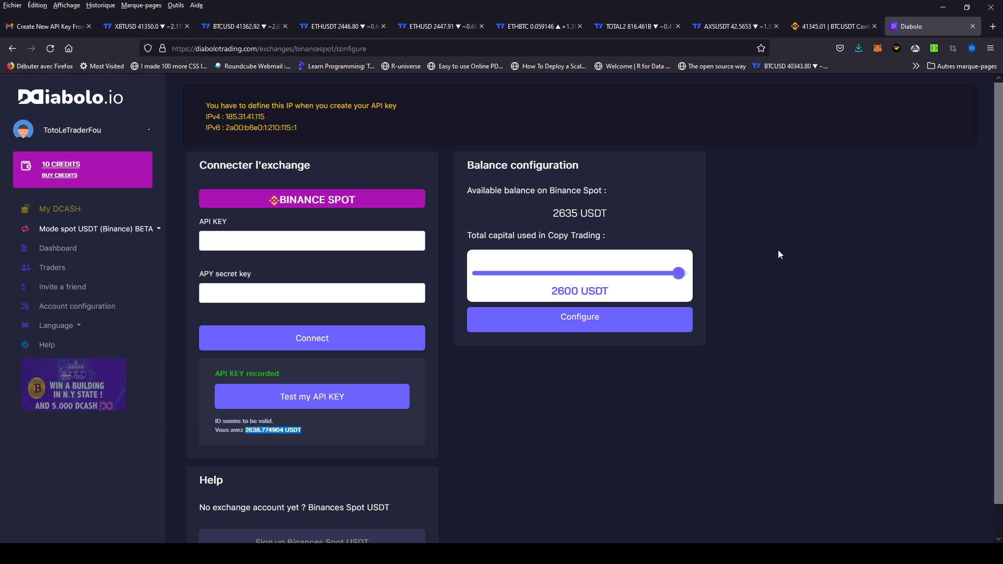
pyautogui.hotkey('alt', 'Tab')
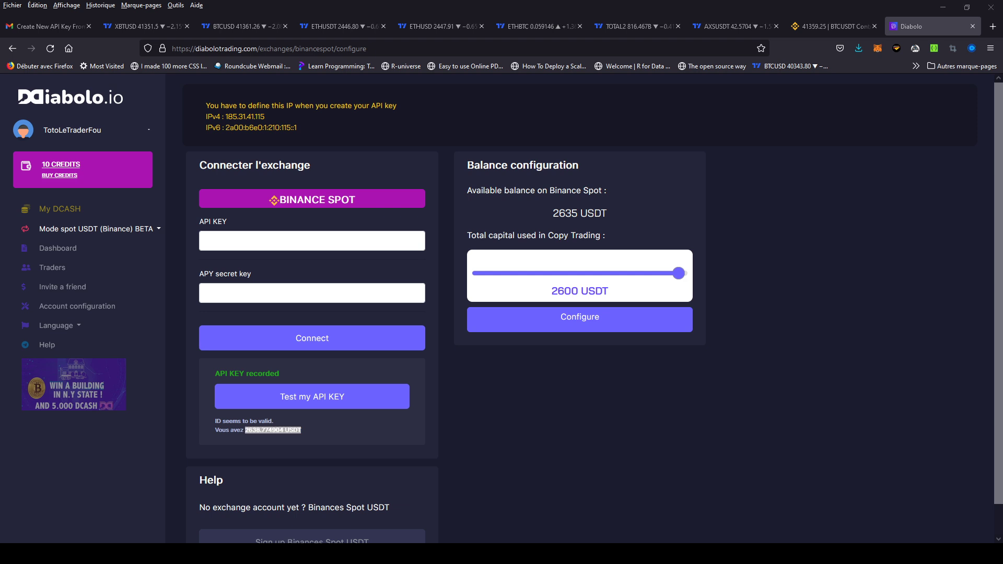